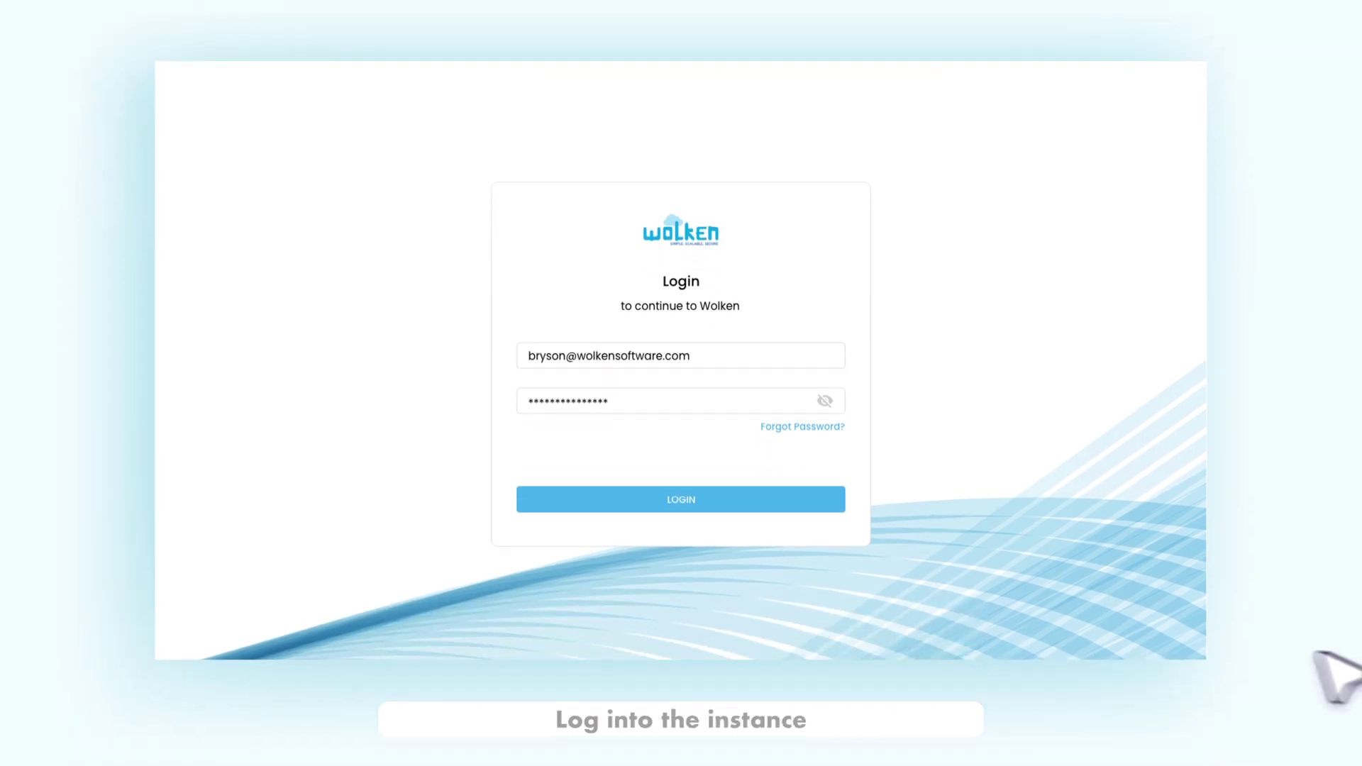
# Step: Sign in, open and close Customize Columns unchanged, and bring up the ticket filter editor
pyautogui.click(766, 497)
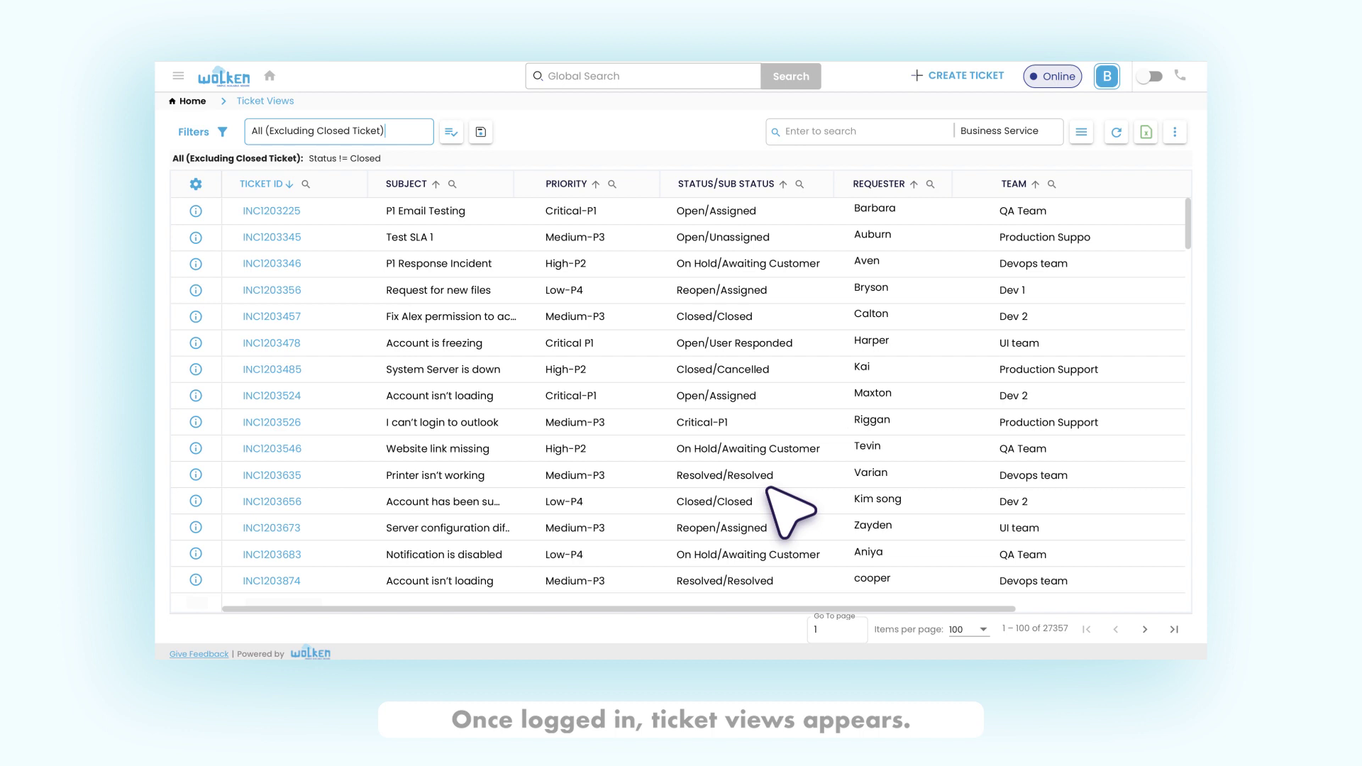
pyautogui.click(196, 184)
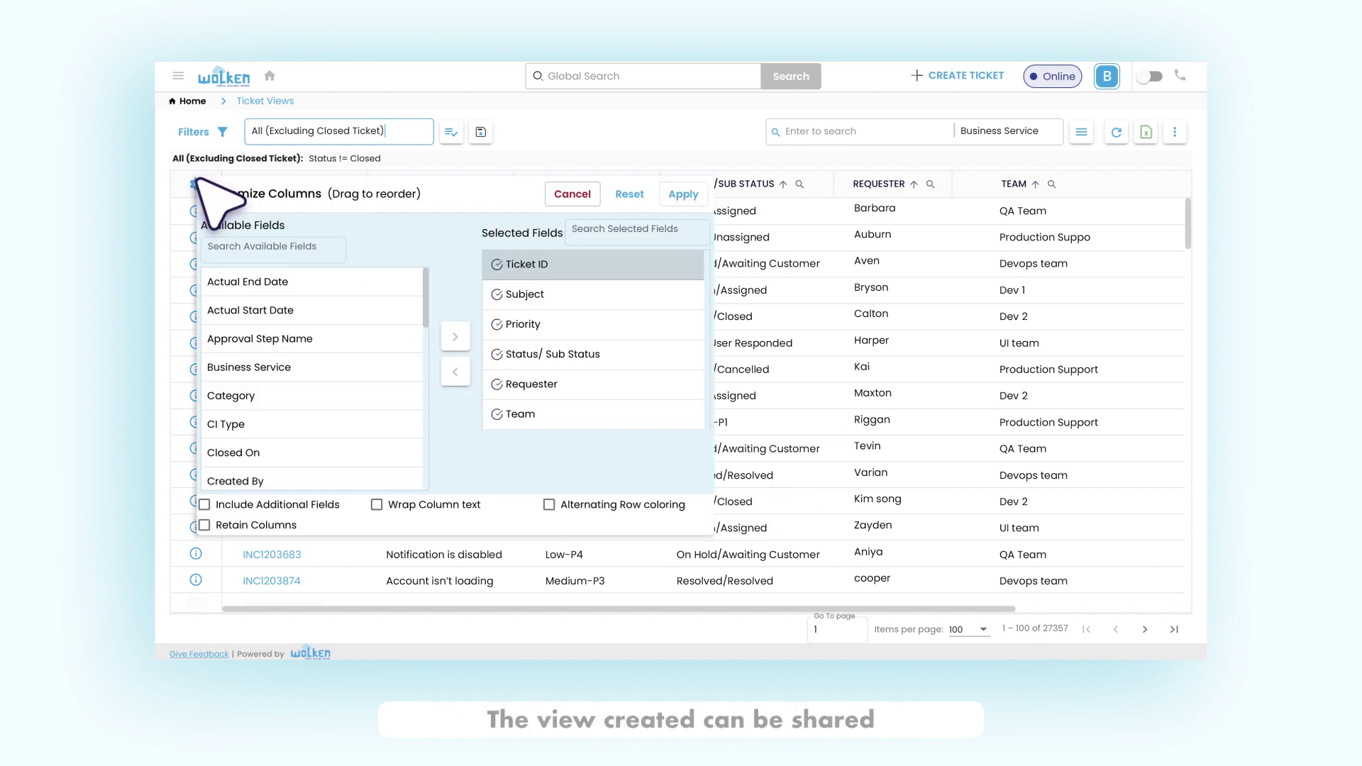
pyautogui.click(196, 184)
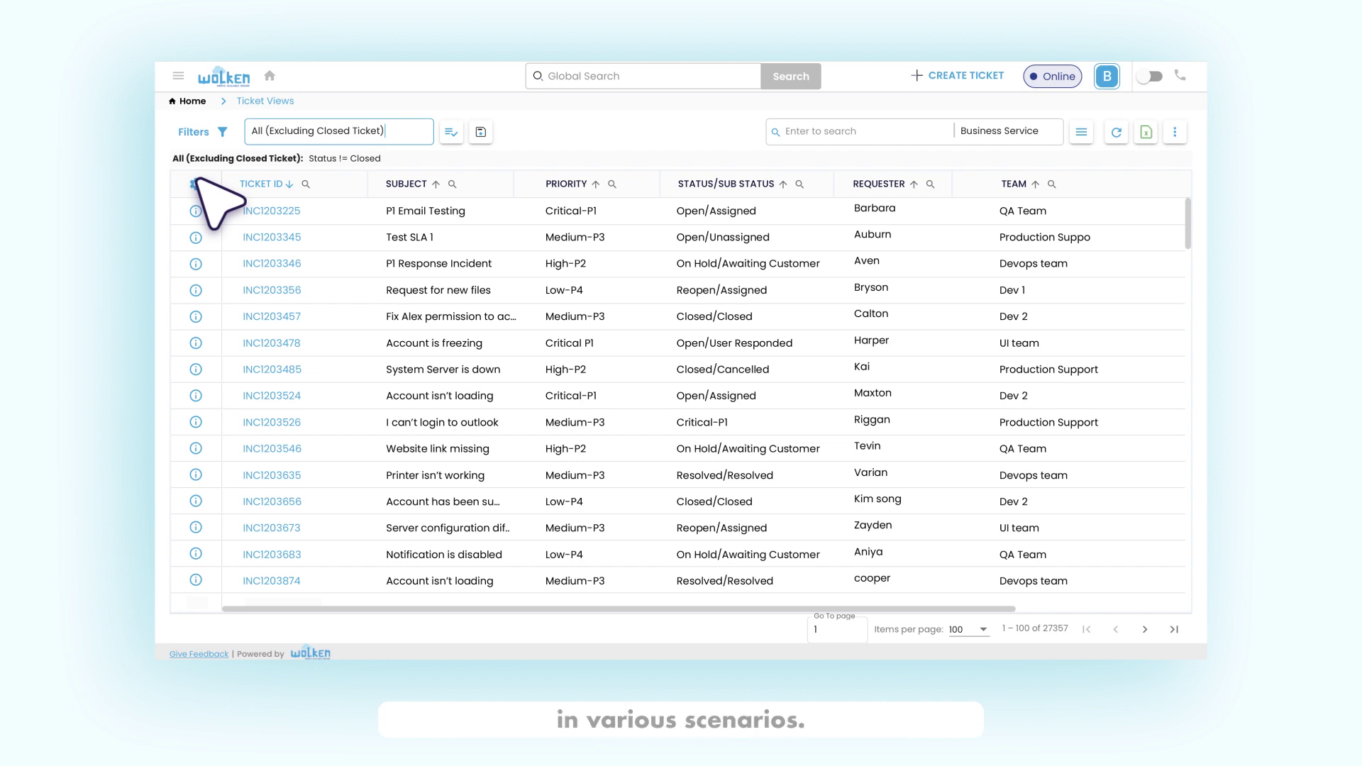
pyautogui.click(222, 131)
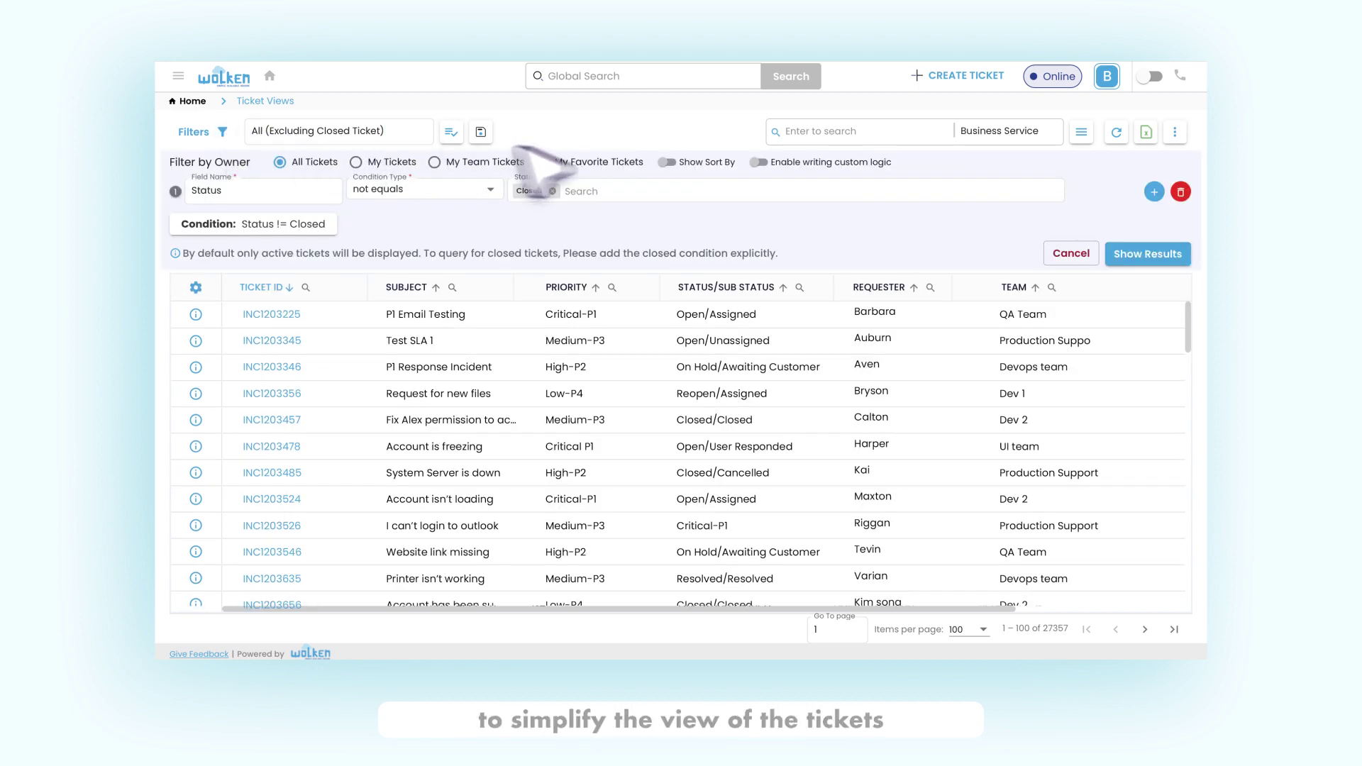
# Step: Add a Priority equals High - P2 condition to the non-closed tickets filter and apply it
pyautogui.click(1154, 192)
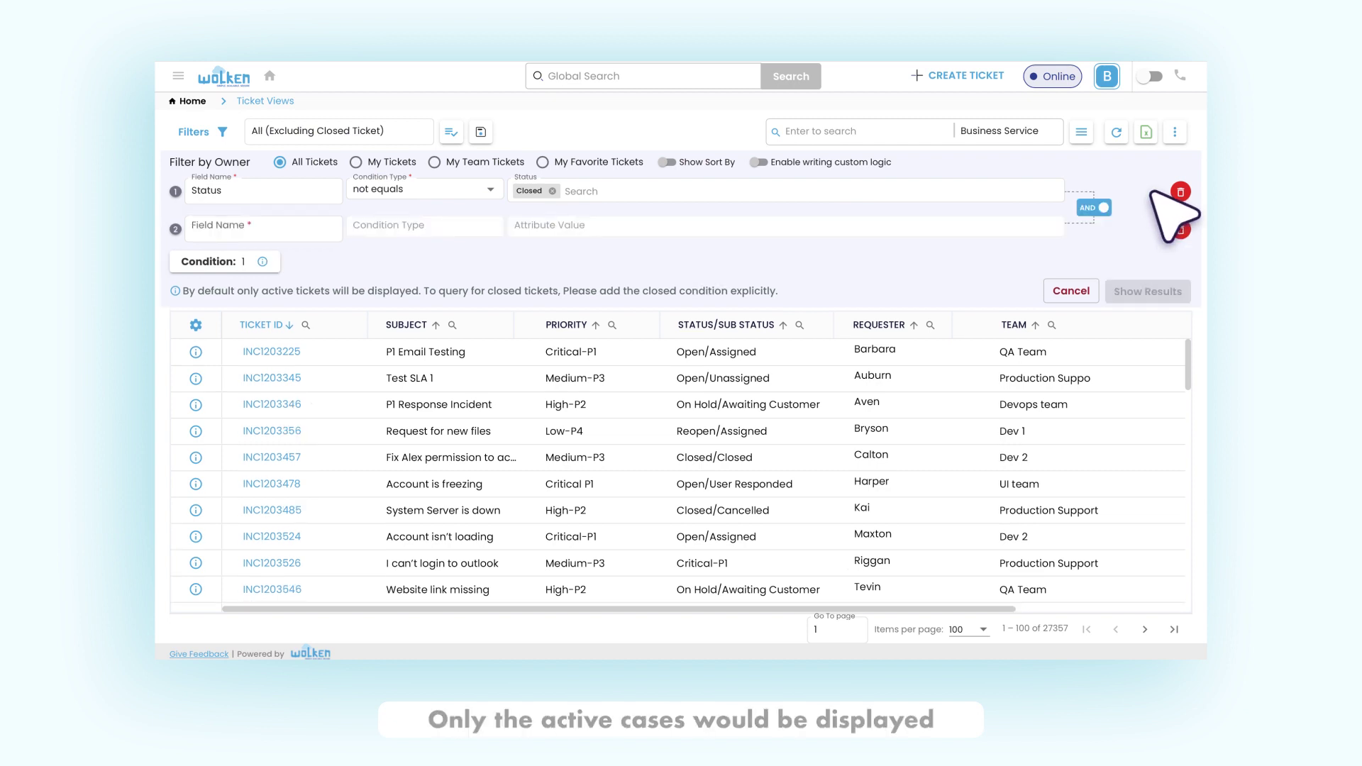
pyautogui.click(301, 225)
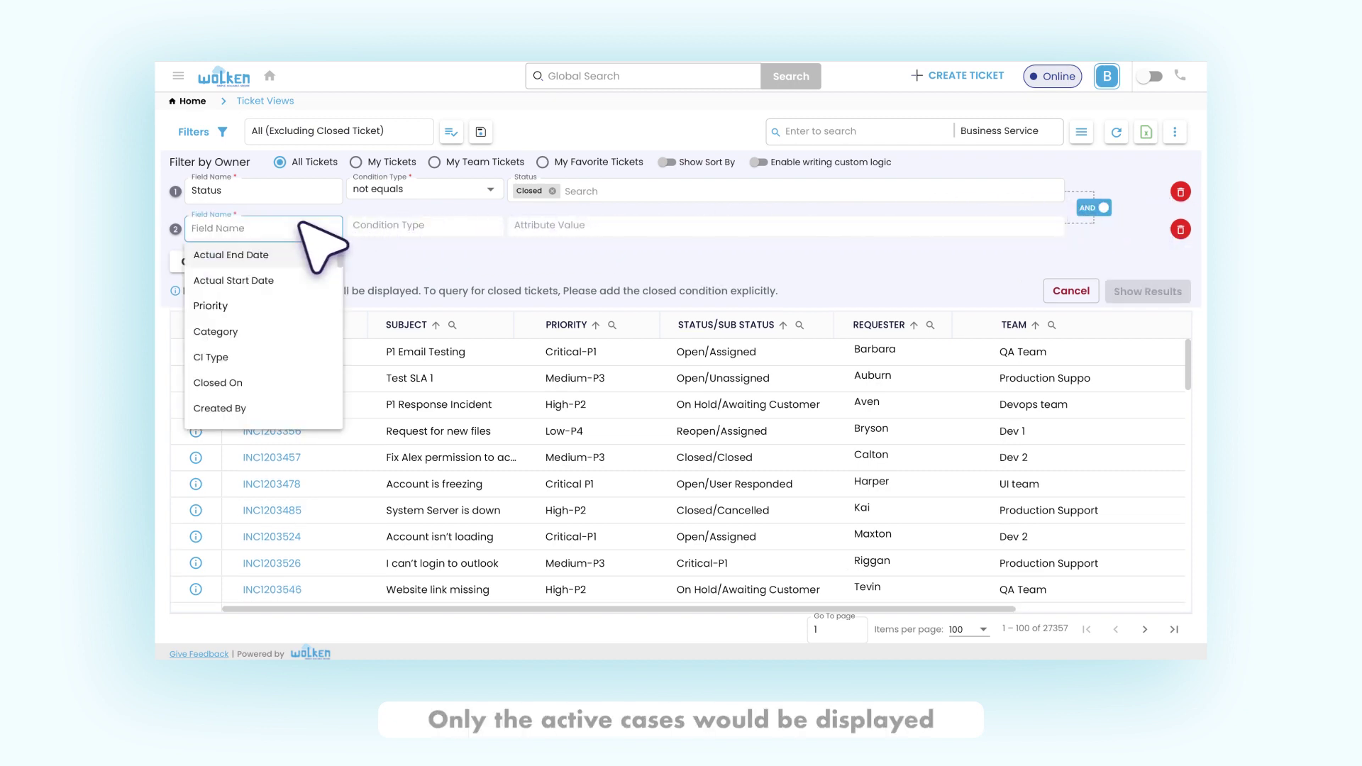
pyautogui.click(250, 306)
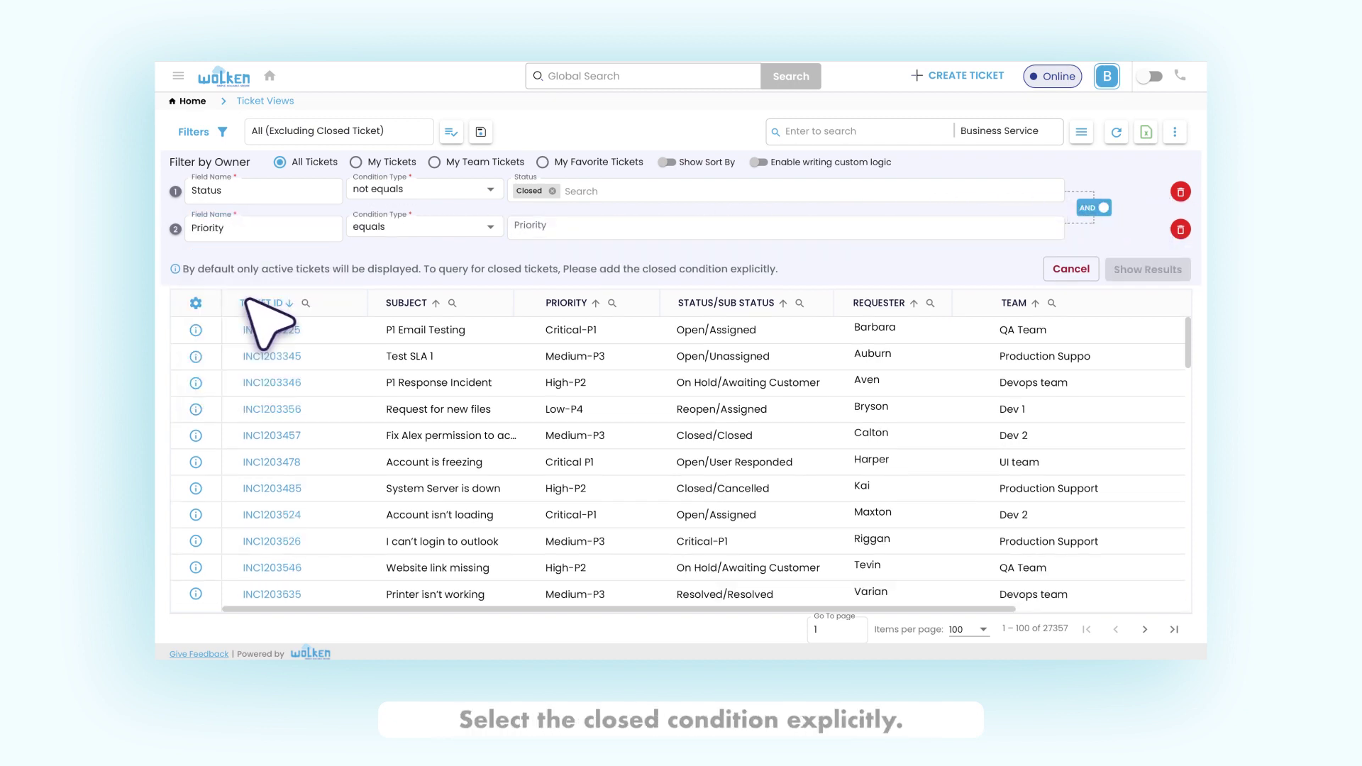
pyautogui.click(525, 227)
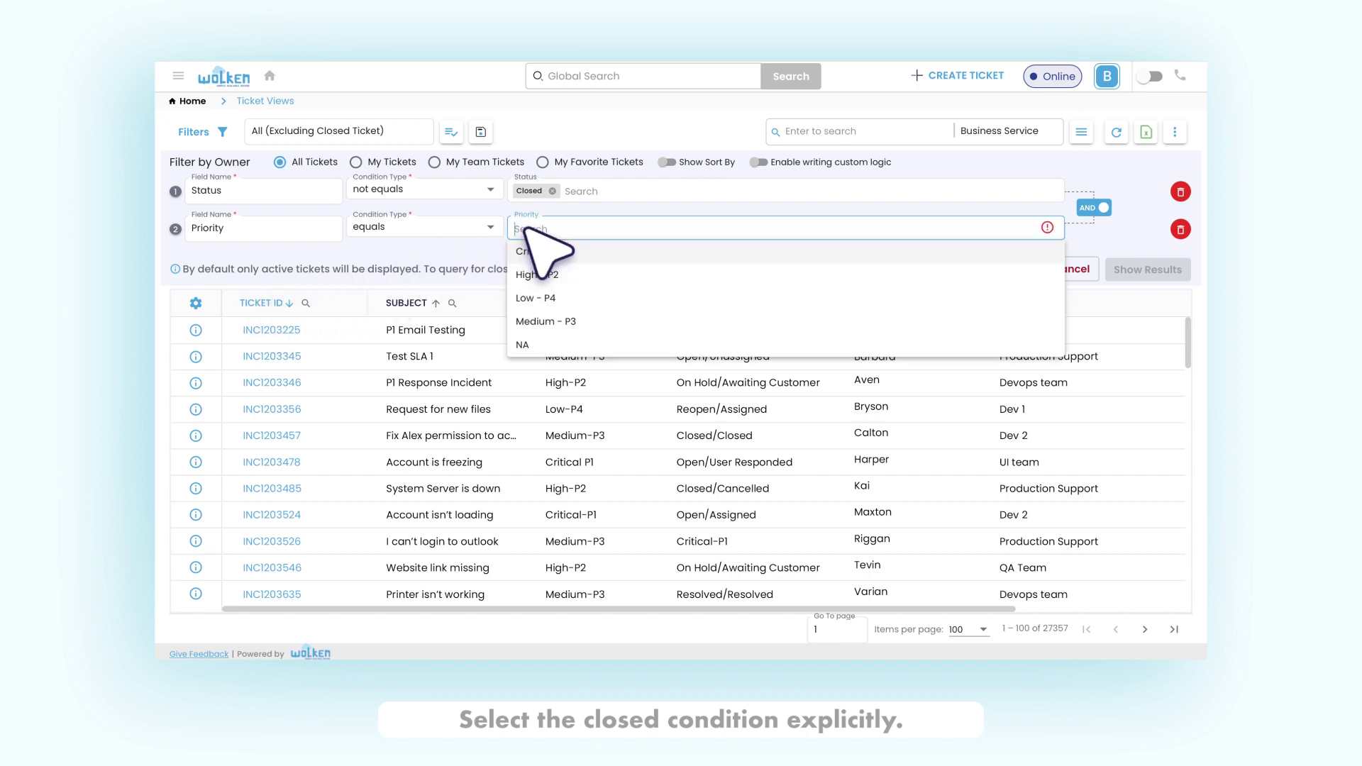
pyautogui.click(553, 274)
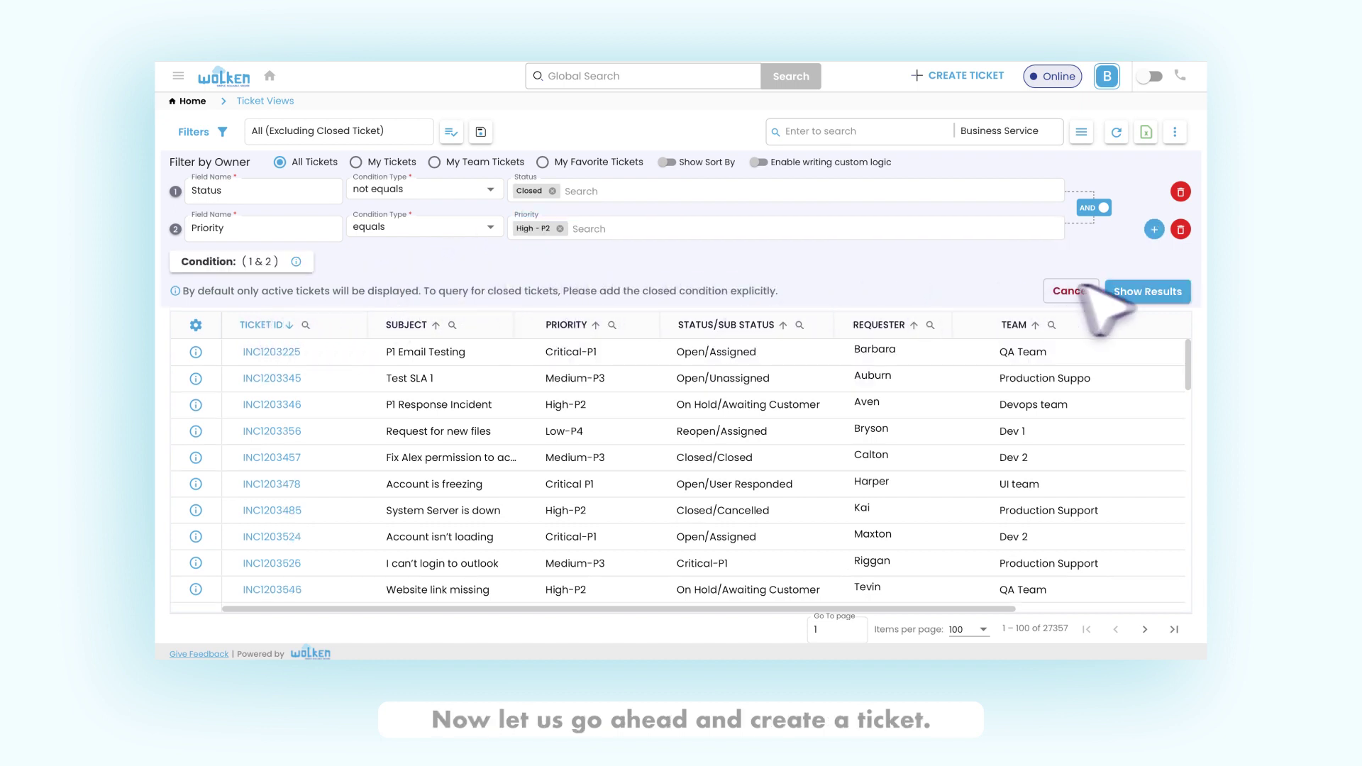
pyautogui.click(1135, 291)
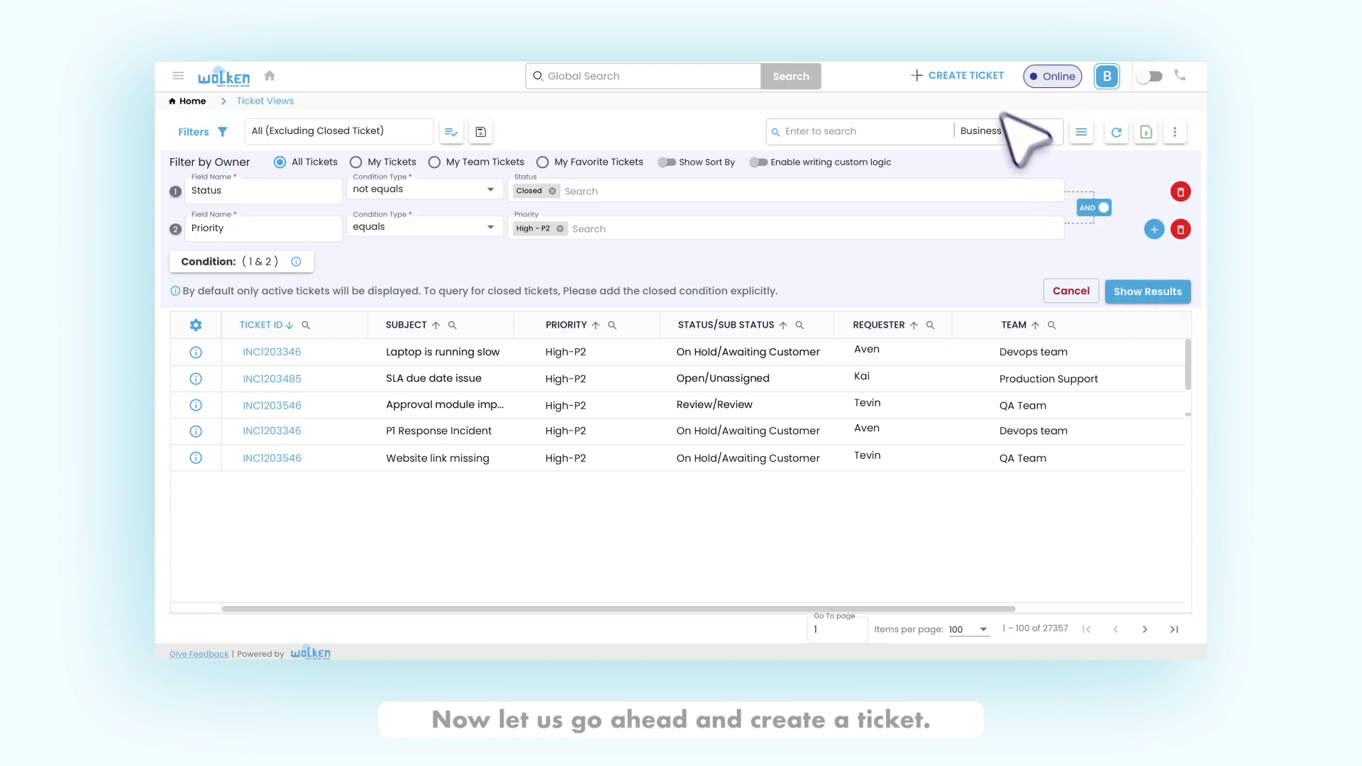
pyautogui.click(972, 75)
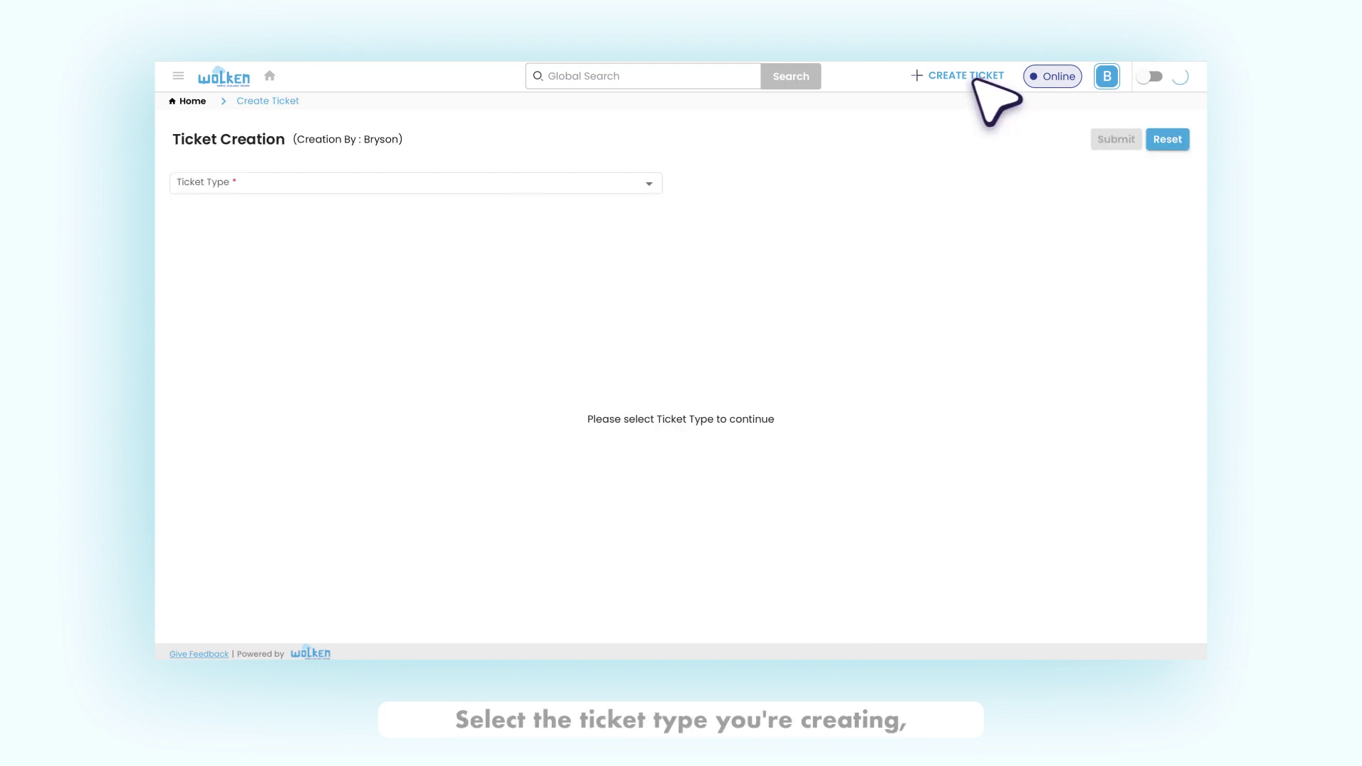
# Step: Submit an Incident with subject 'Unable to login to outlook', describing the error on login
pyautogui.click(467, 183)
pyautogui.click(252, 308)
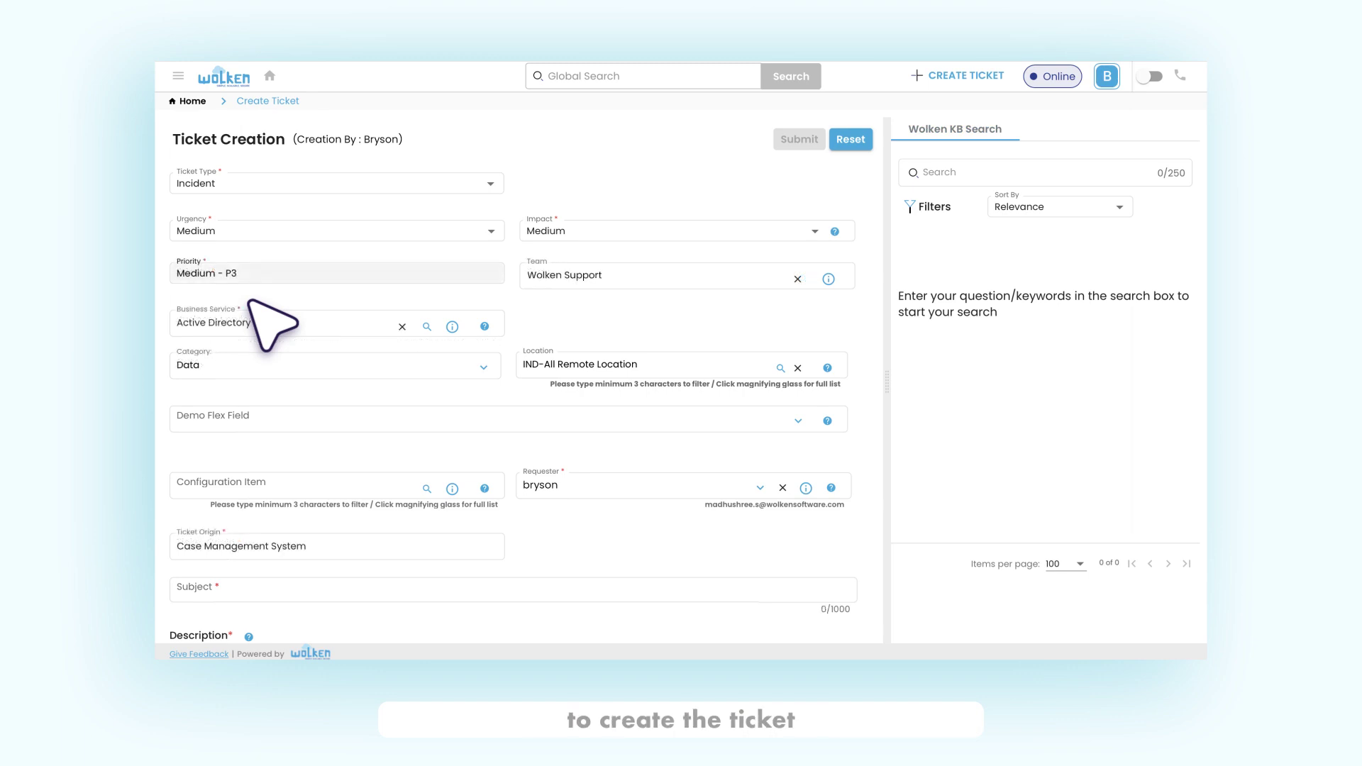
pyautogui.scroll(-5, 273, 323)
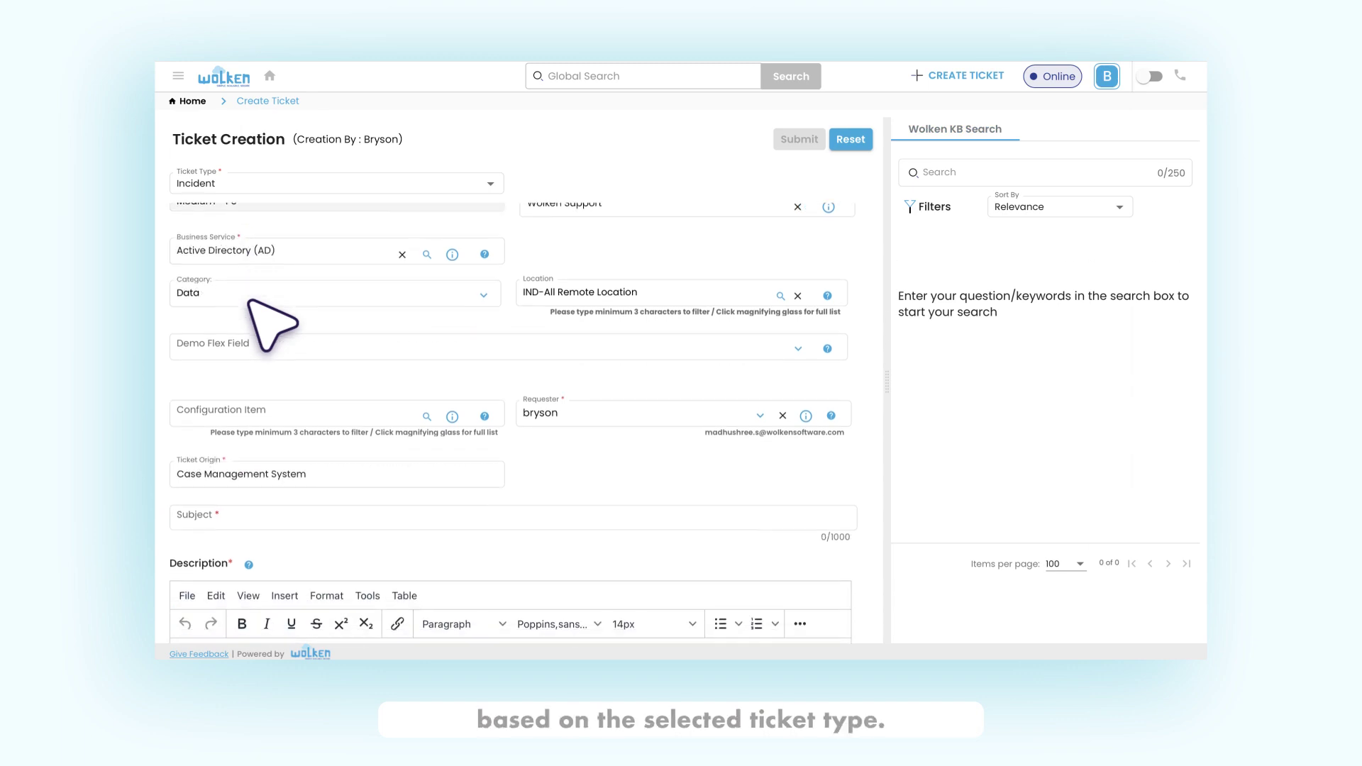
pyautogui.scroll(-1, 272, 322)
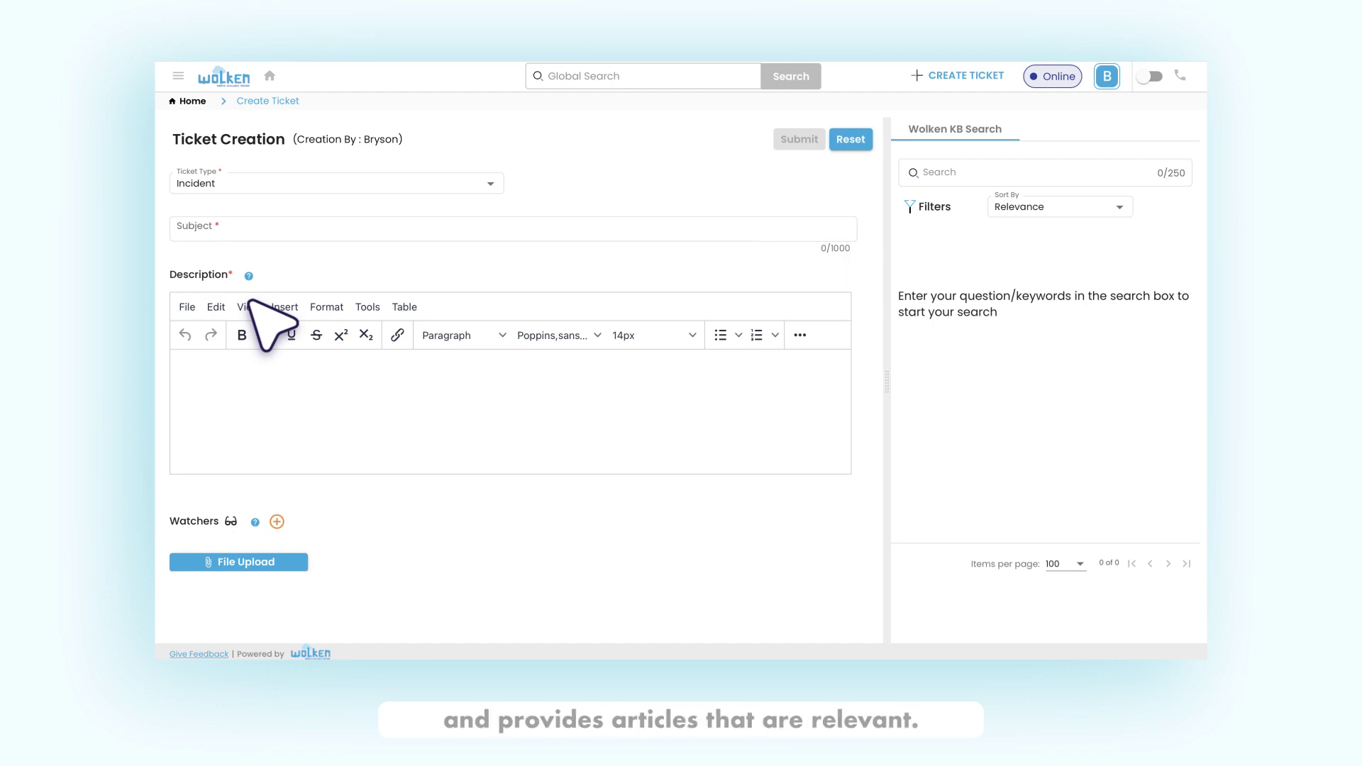
pyautogui.click(231, 228)
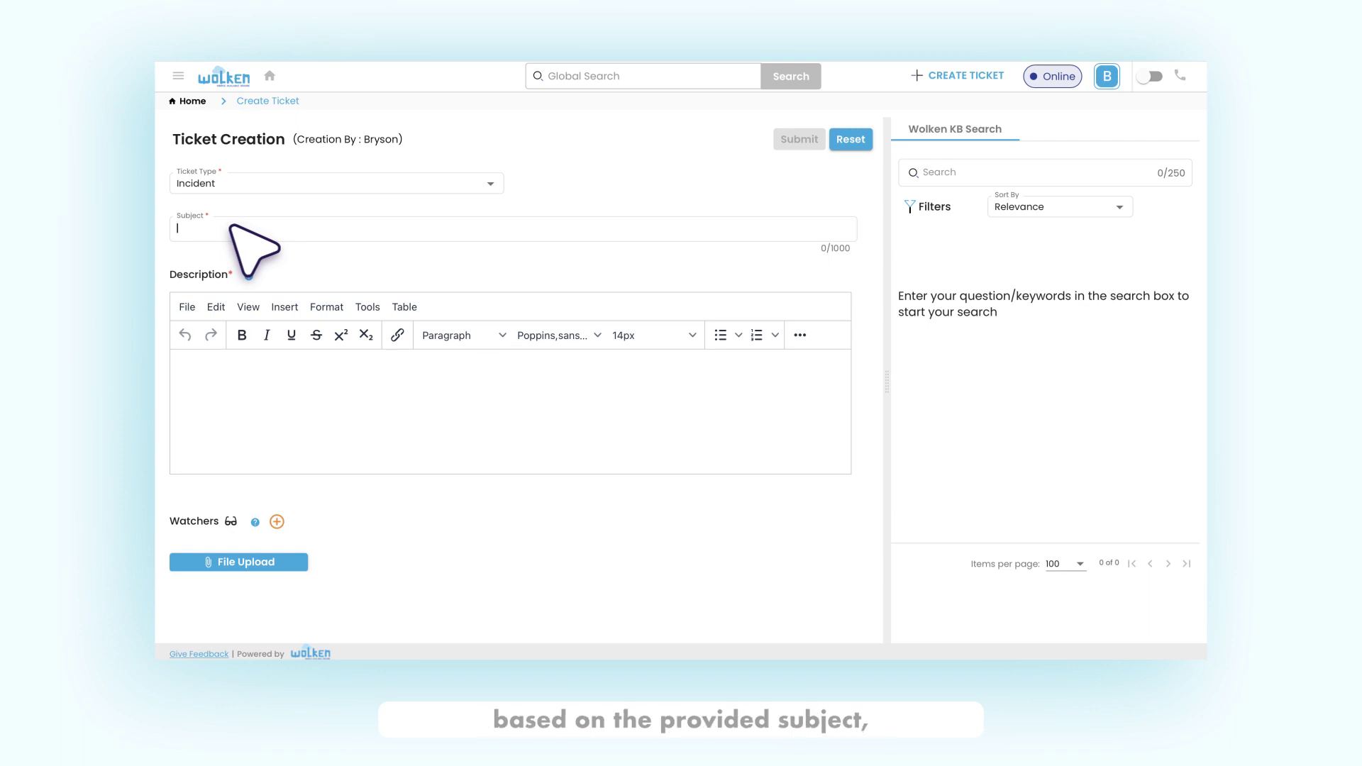
pyautogui.write('Unable to login to outlook')
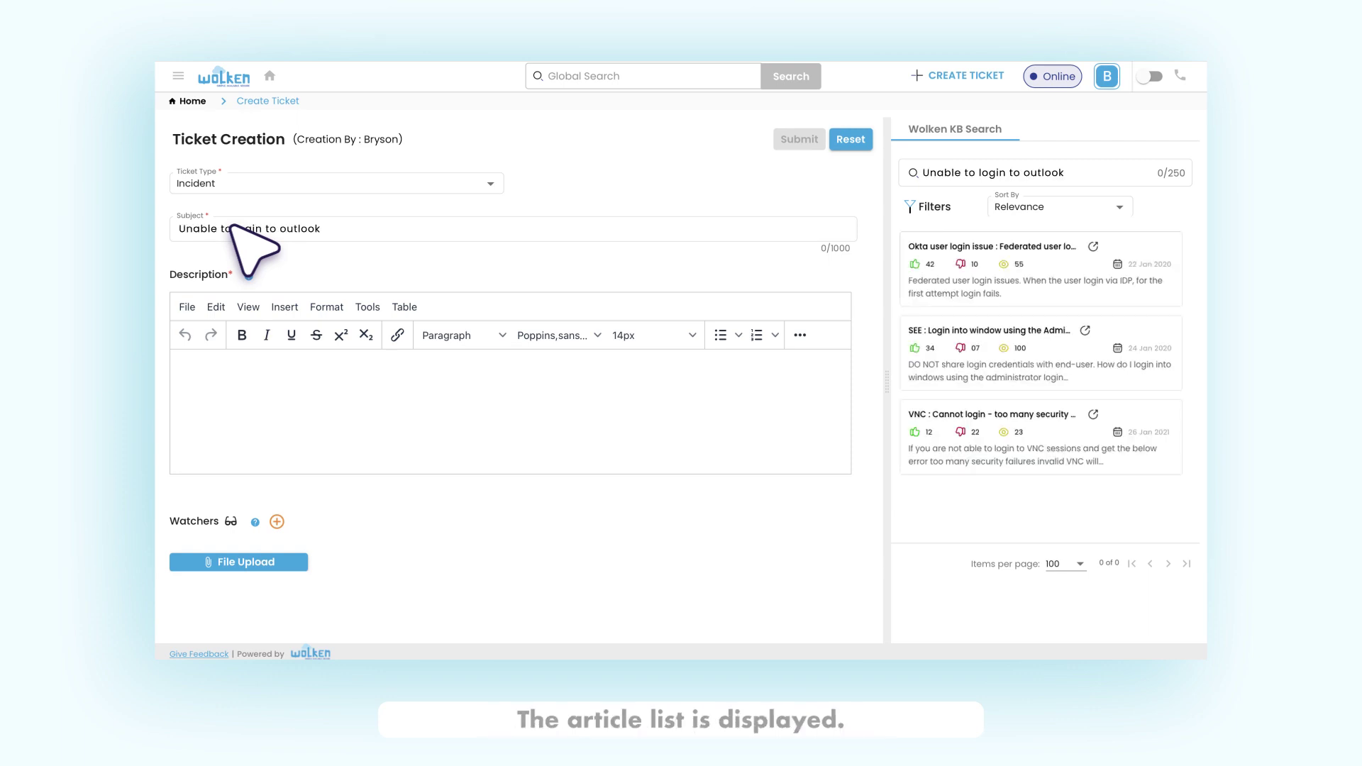
pyautogui.click(236, 380)
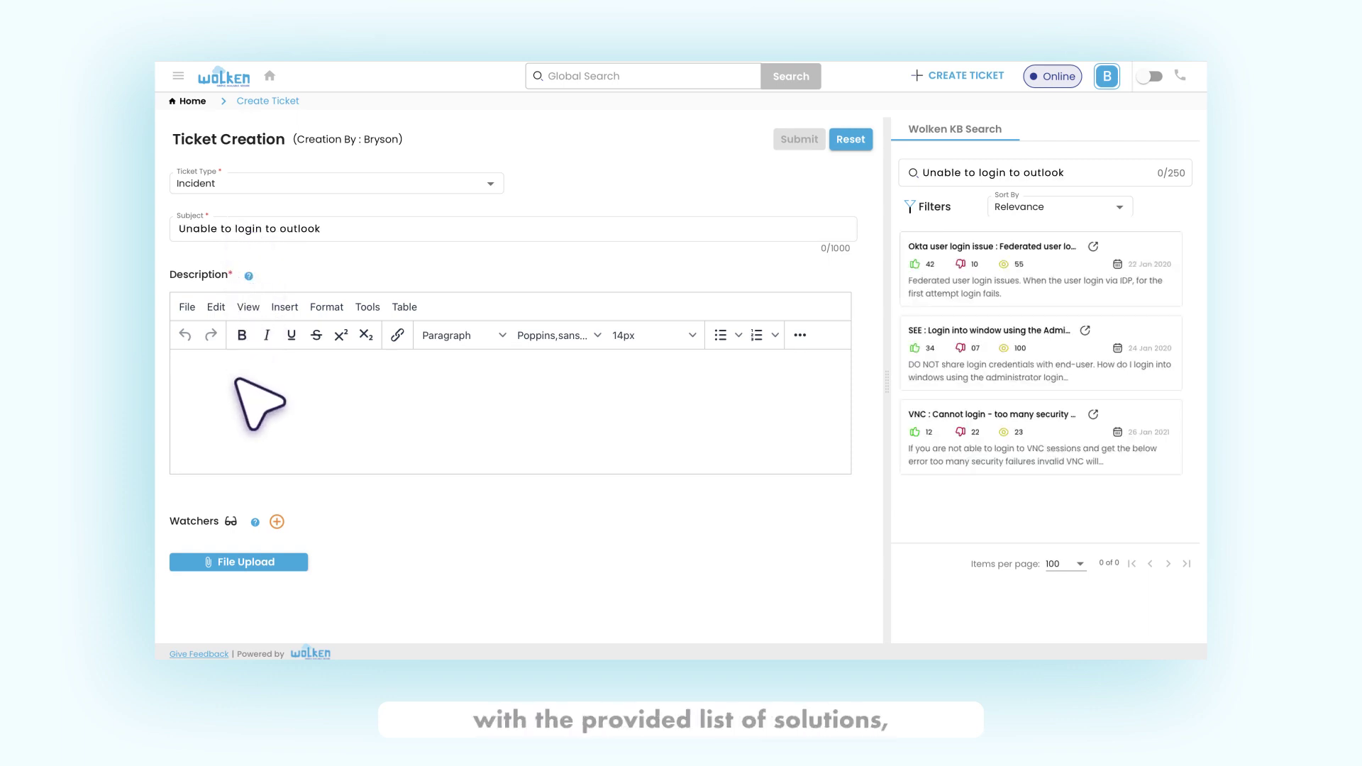
pyautogui.write('I am unable to login to outlook. An error pops out when I am tring to login. Please resolve it as soon as possible.')
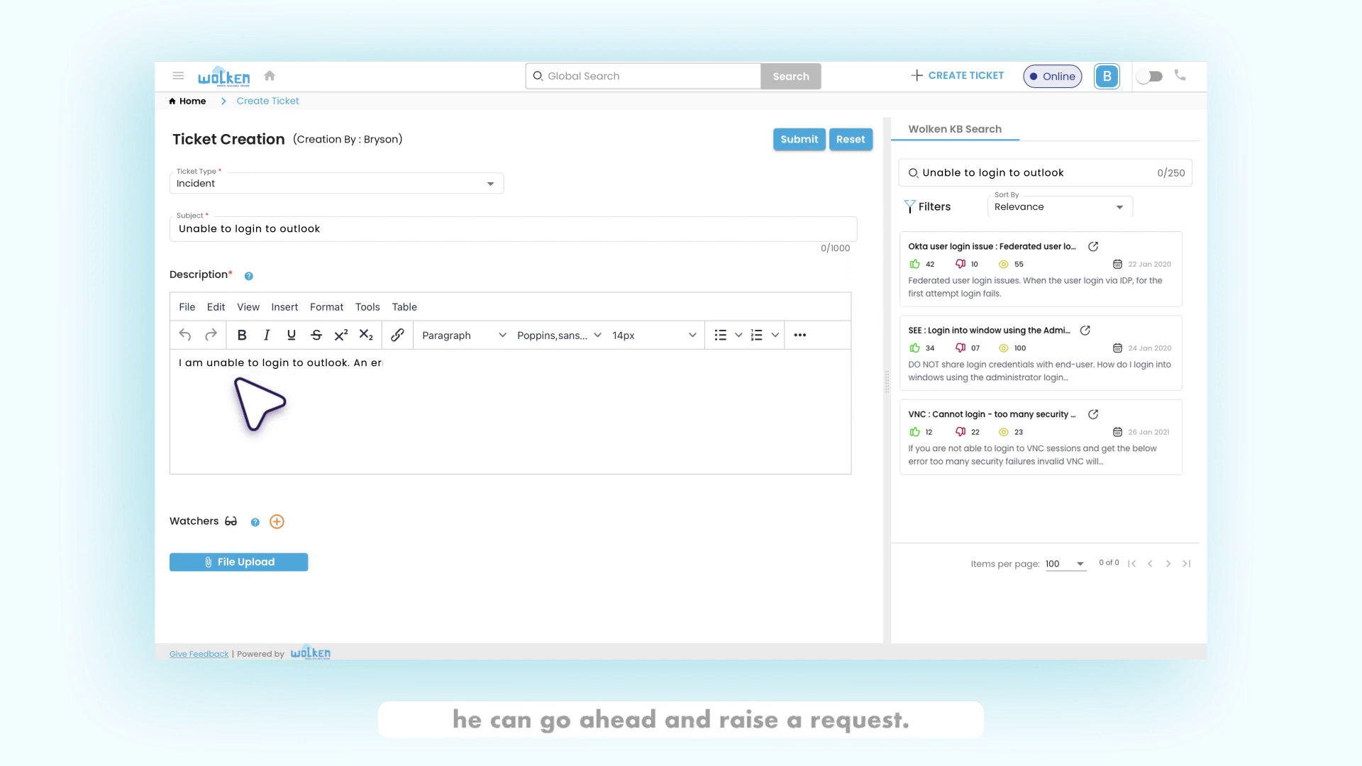
pyautogui.click(802, 140)
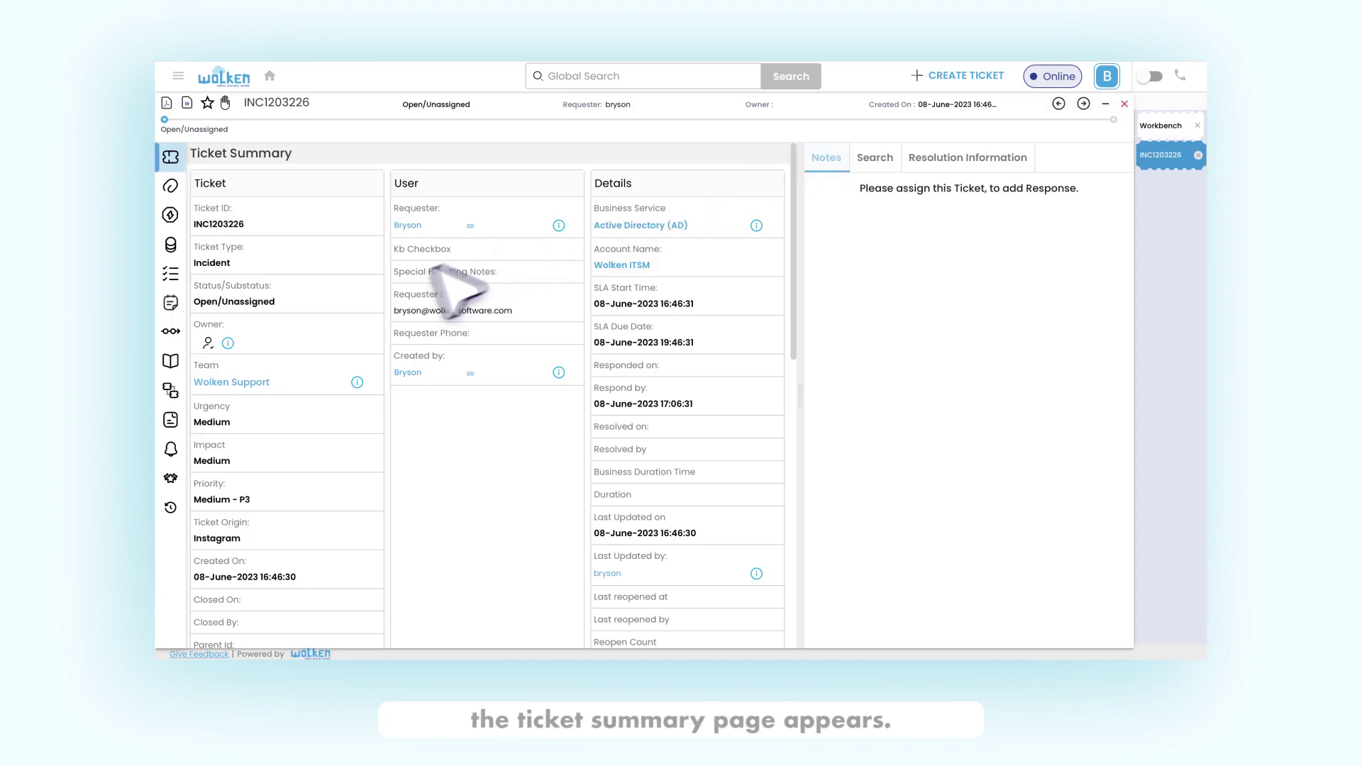
# Step: Assign the incident to yourself and list KB articles matching its Outlook login subject
pyautogui.click(207, 343)
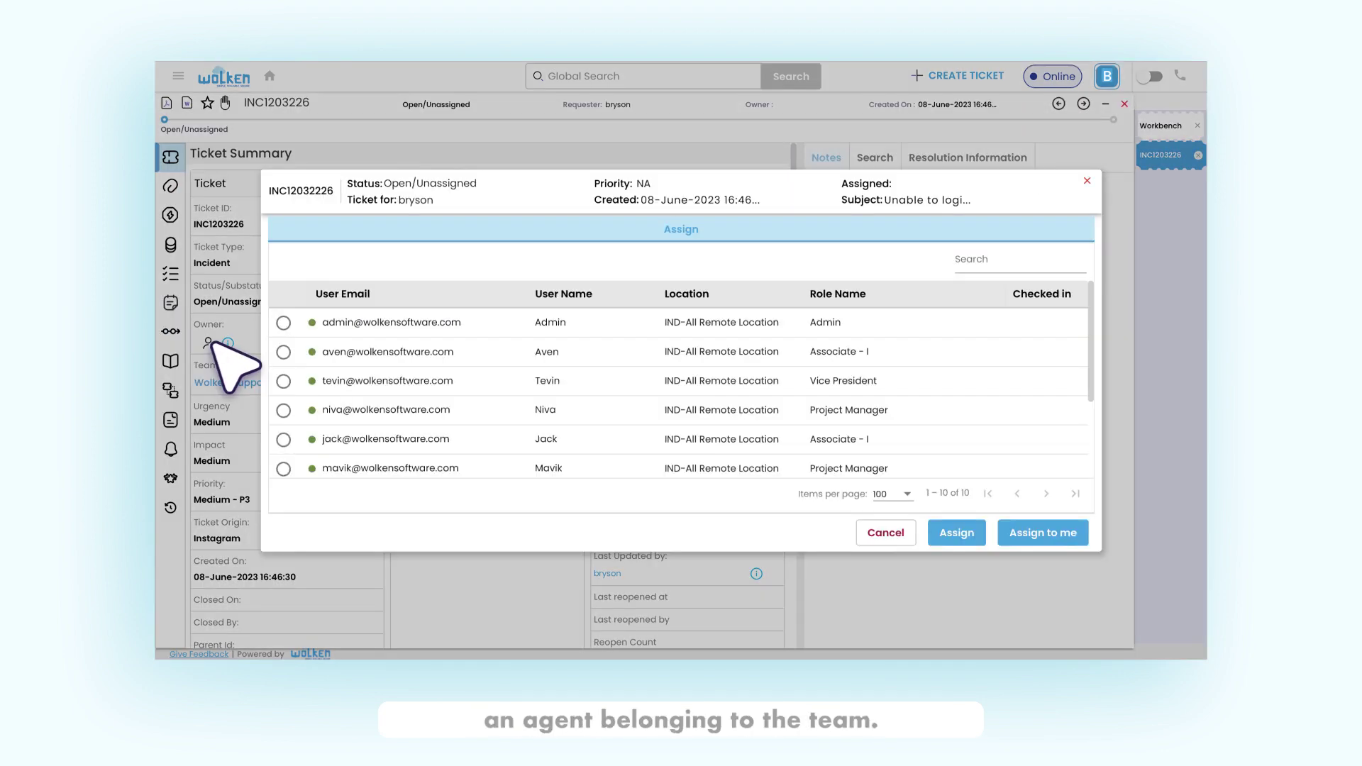
pyautogui.click(1071, 532)
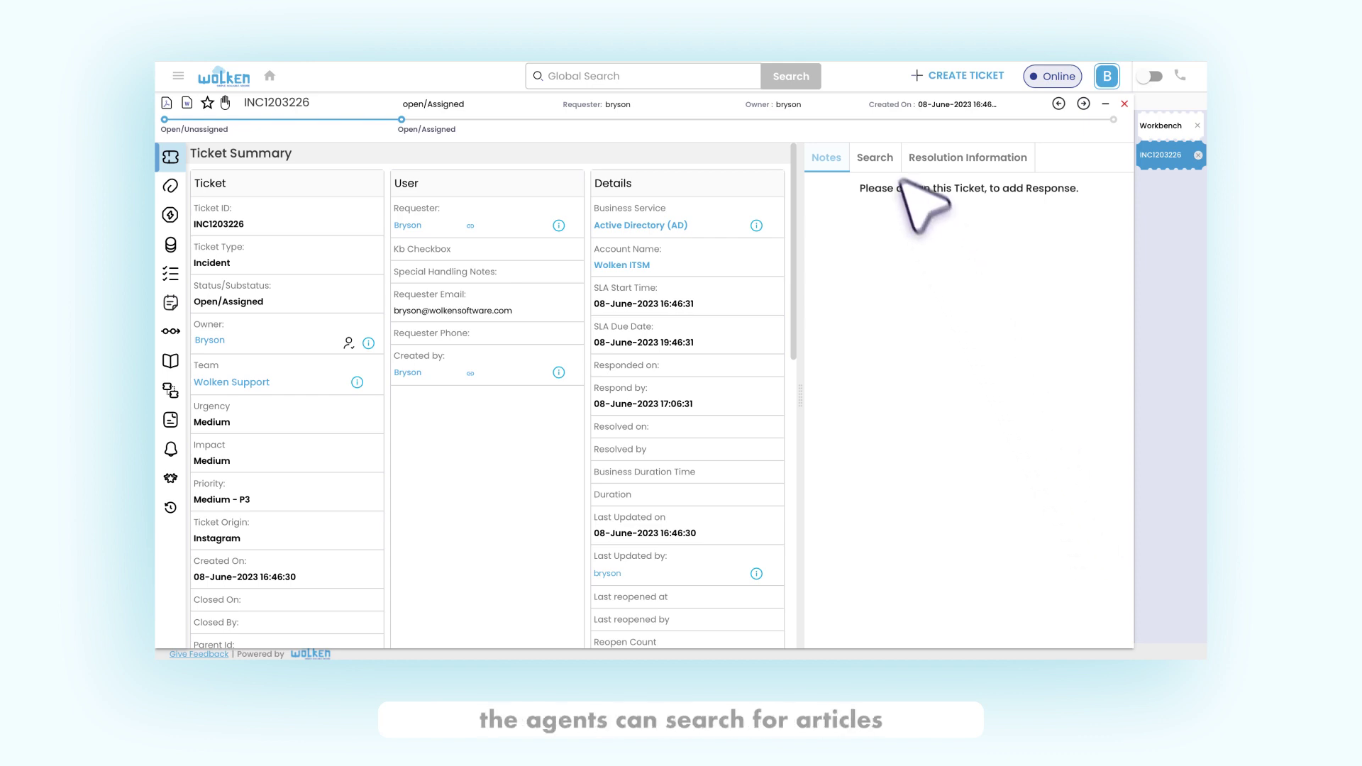
pyautogui.click(884, 156)
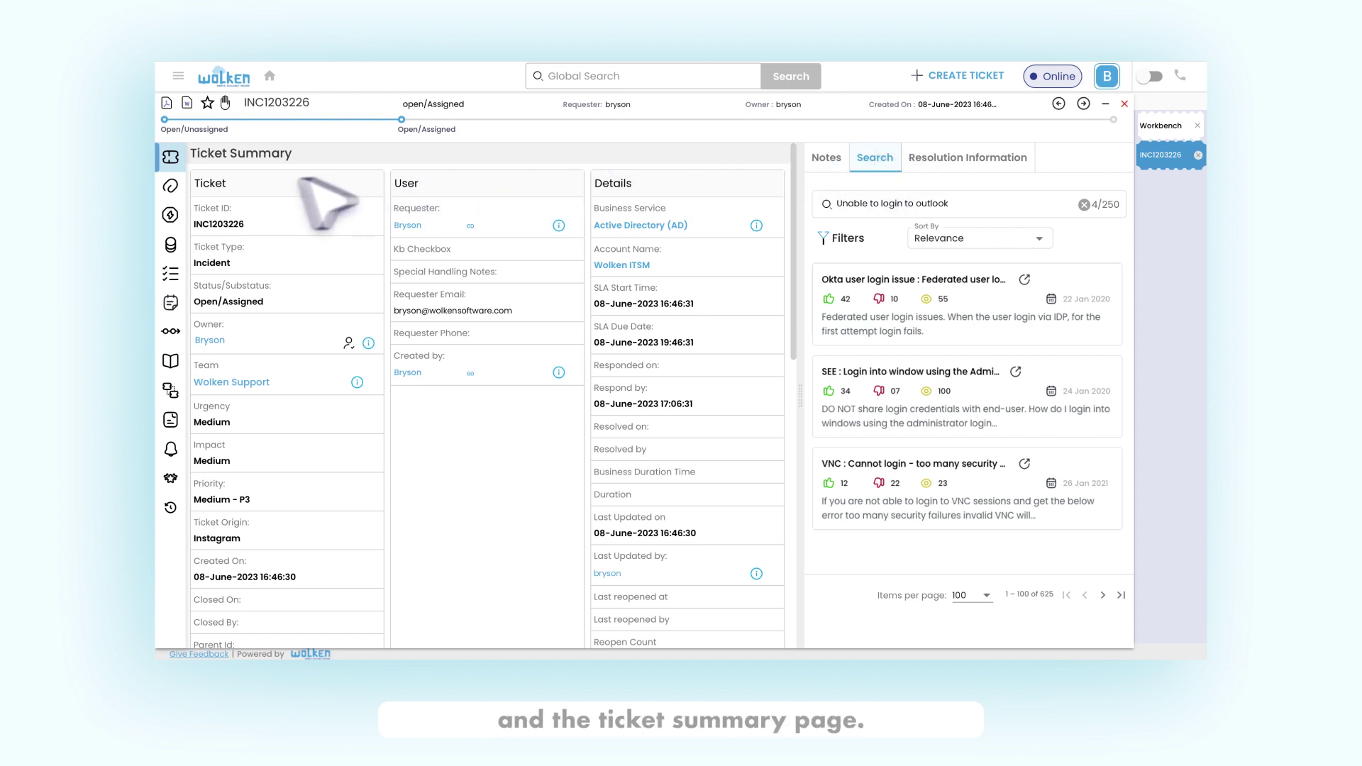
pyautogui.click(170, 186)
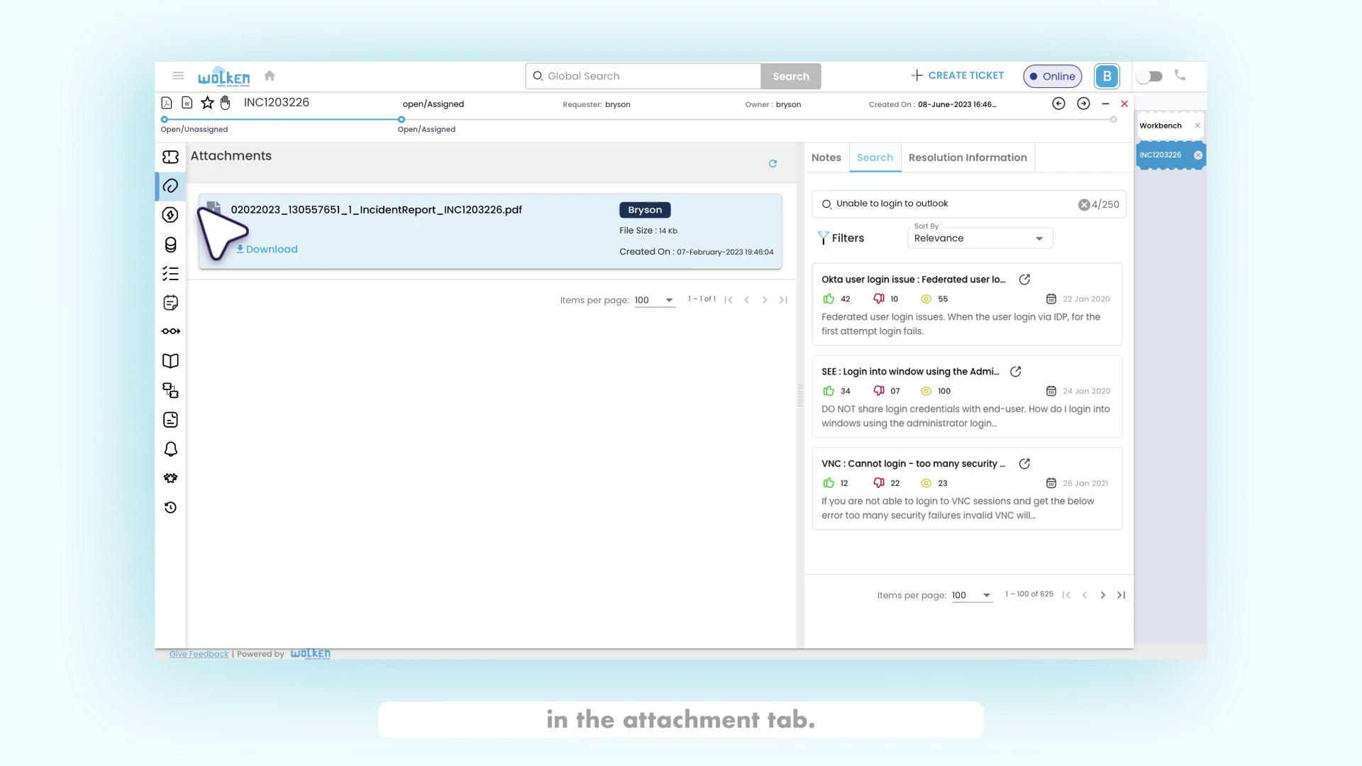
# Step: Review the incident's major incident details, linked configuration items and its five tasks
pyautogui.click(171, 215)
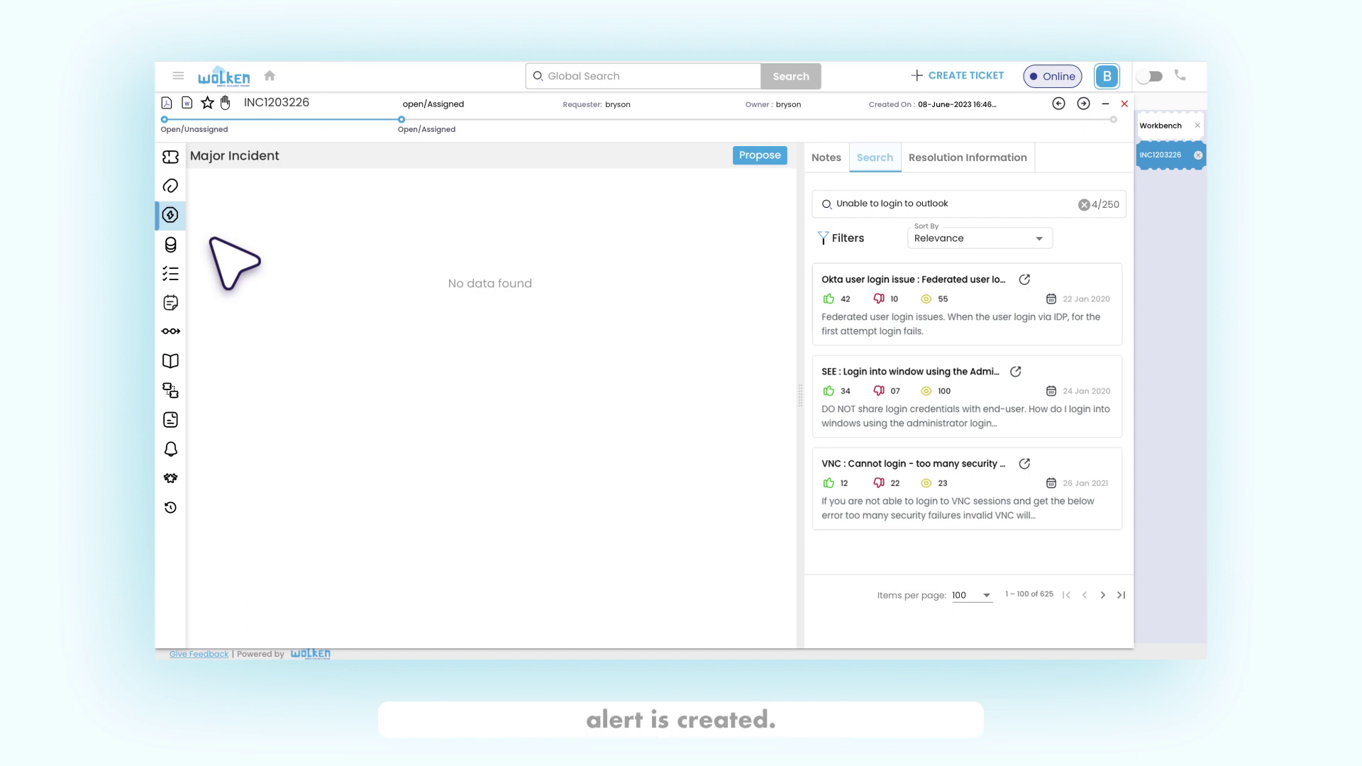
pyautogui.click(171, 245)
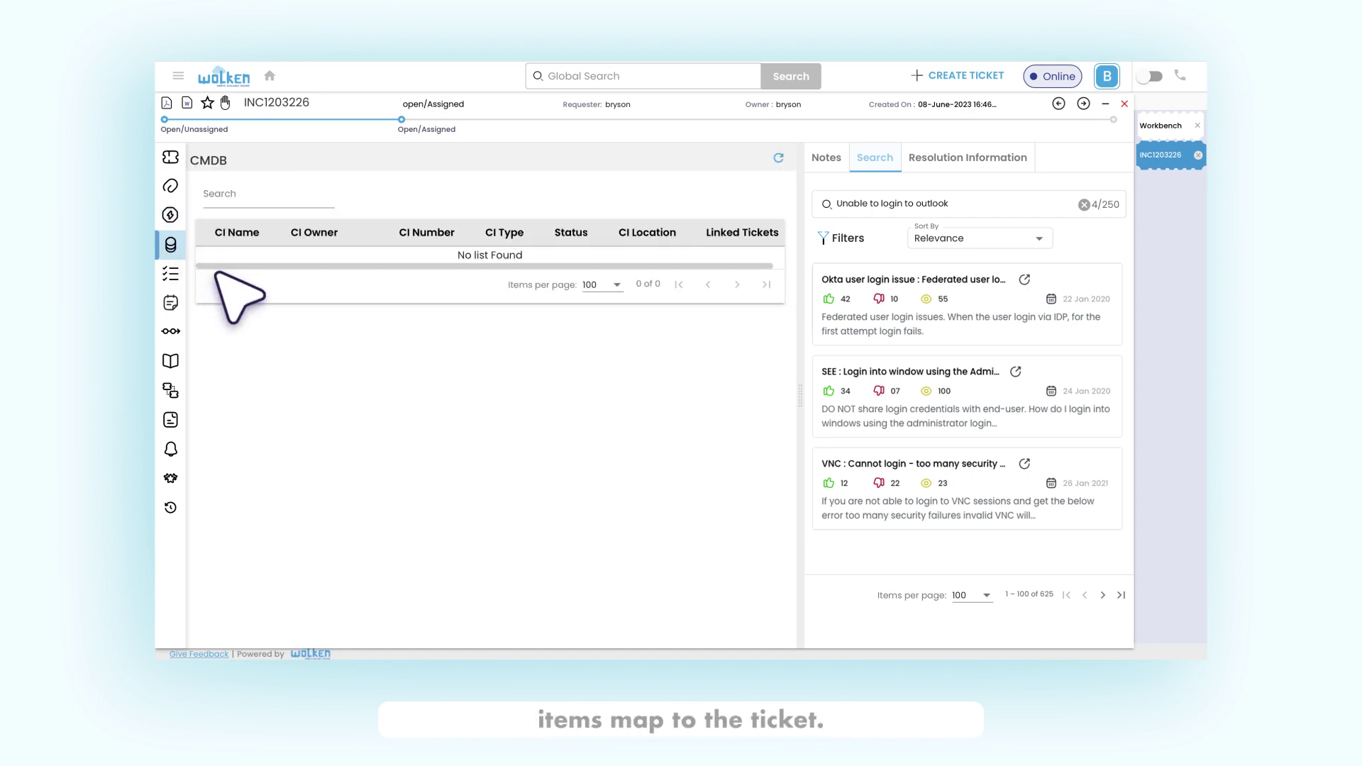
pyautogui.click(170, 274)
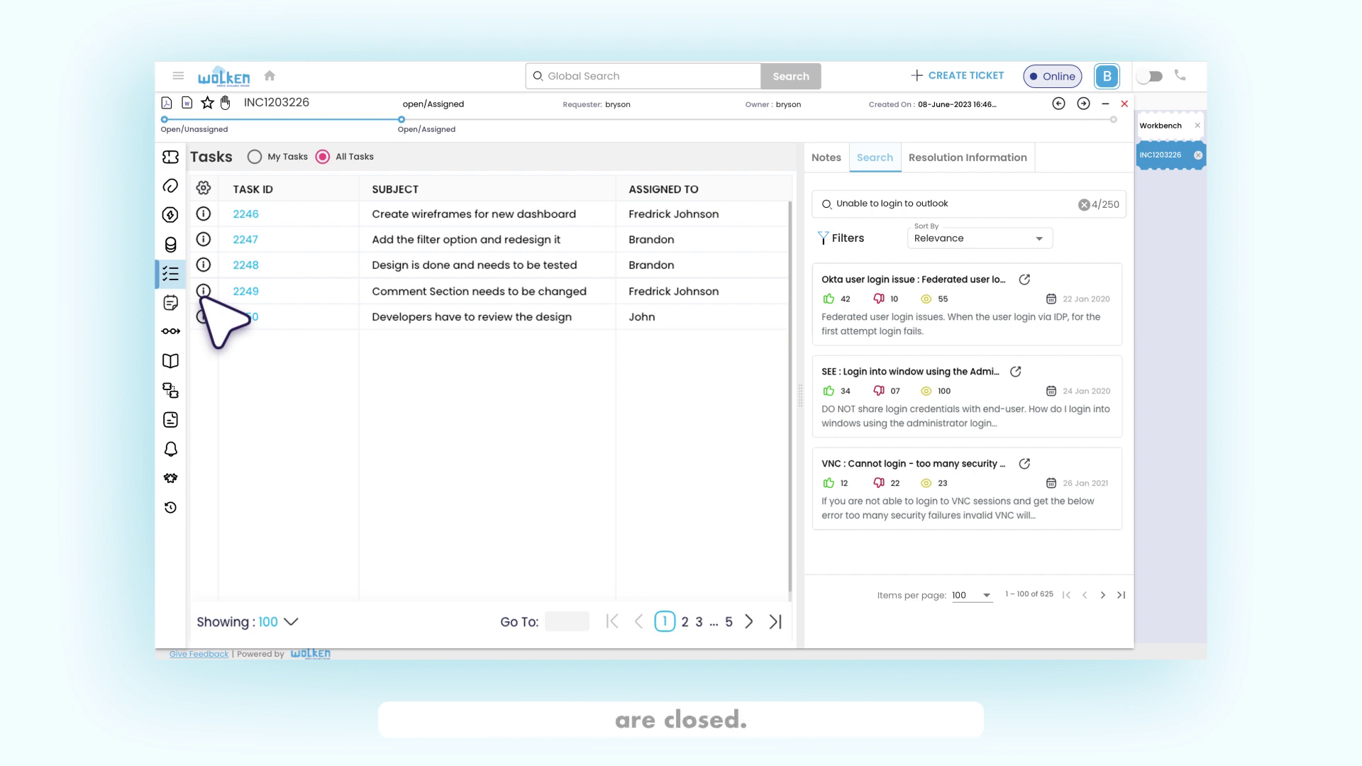
pyautogui.click(173, 302)
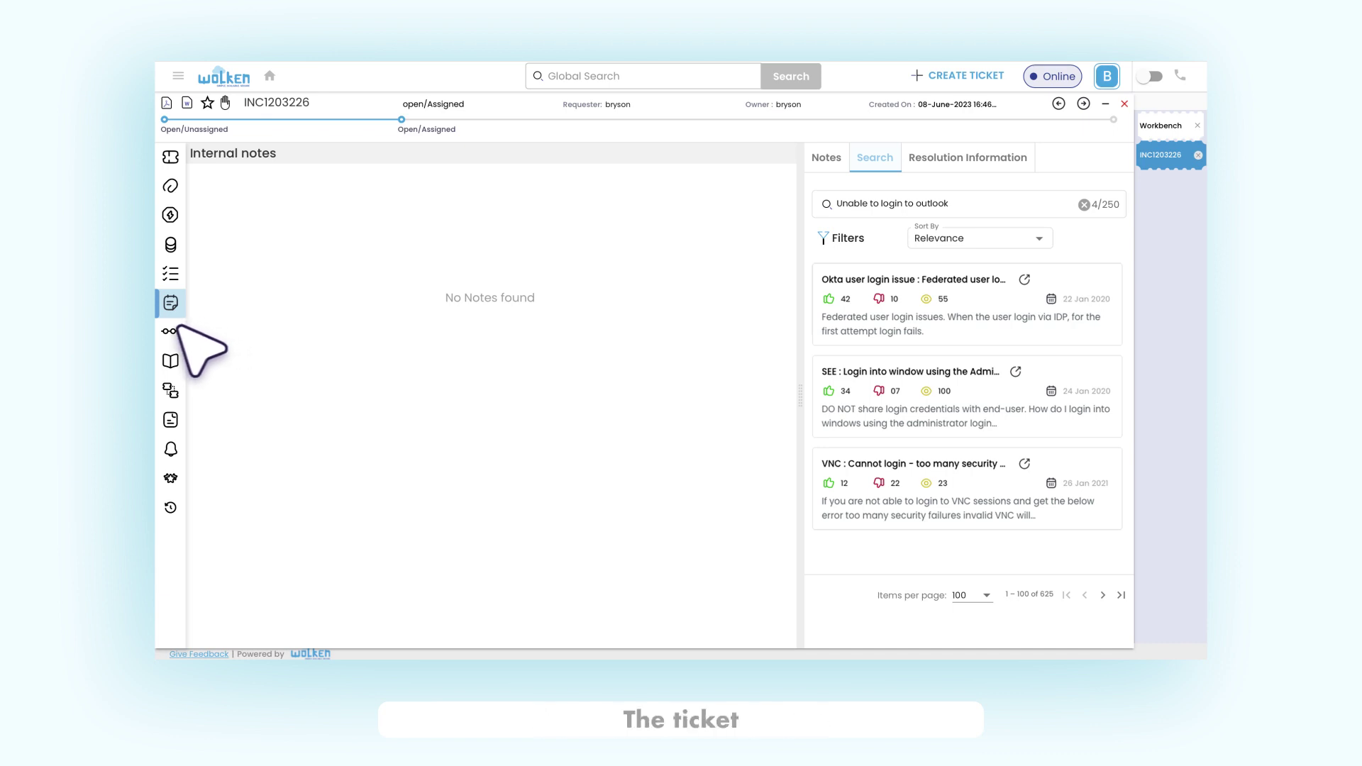
# Step: Check INC1203226's timeline, knowledge articles, and empty parent and child related tickets
pyautogui.click(172, 332)
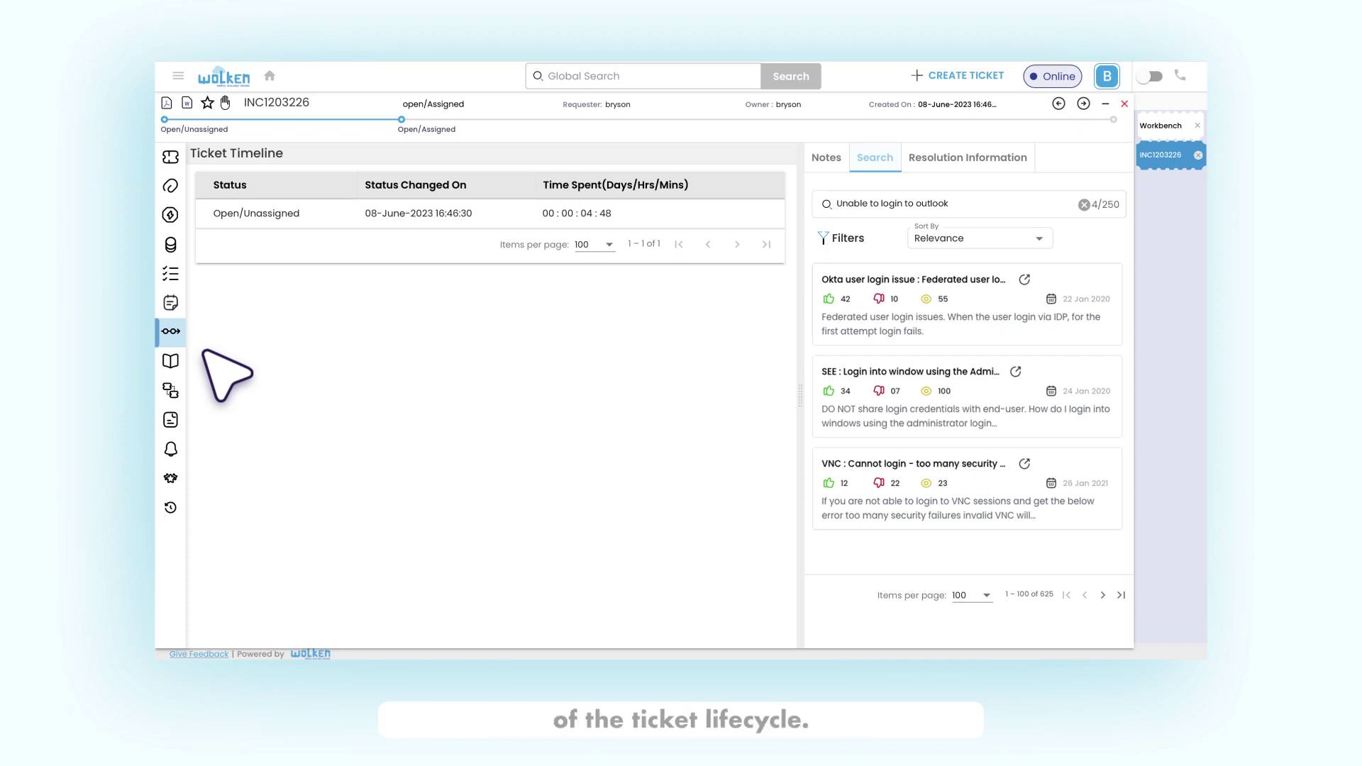
pyautogui.click(171, 359)
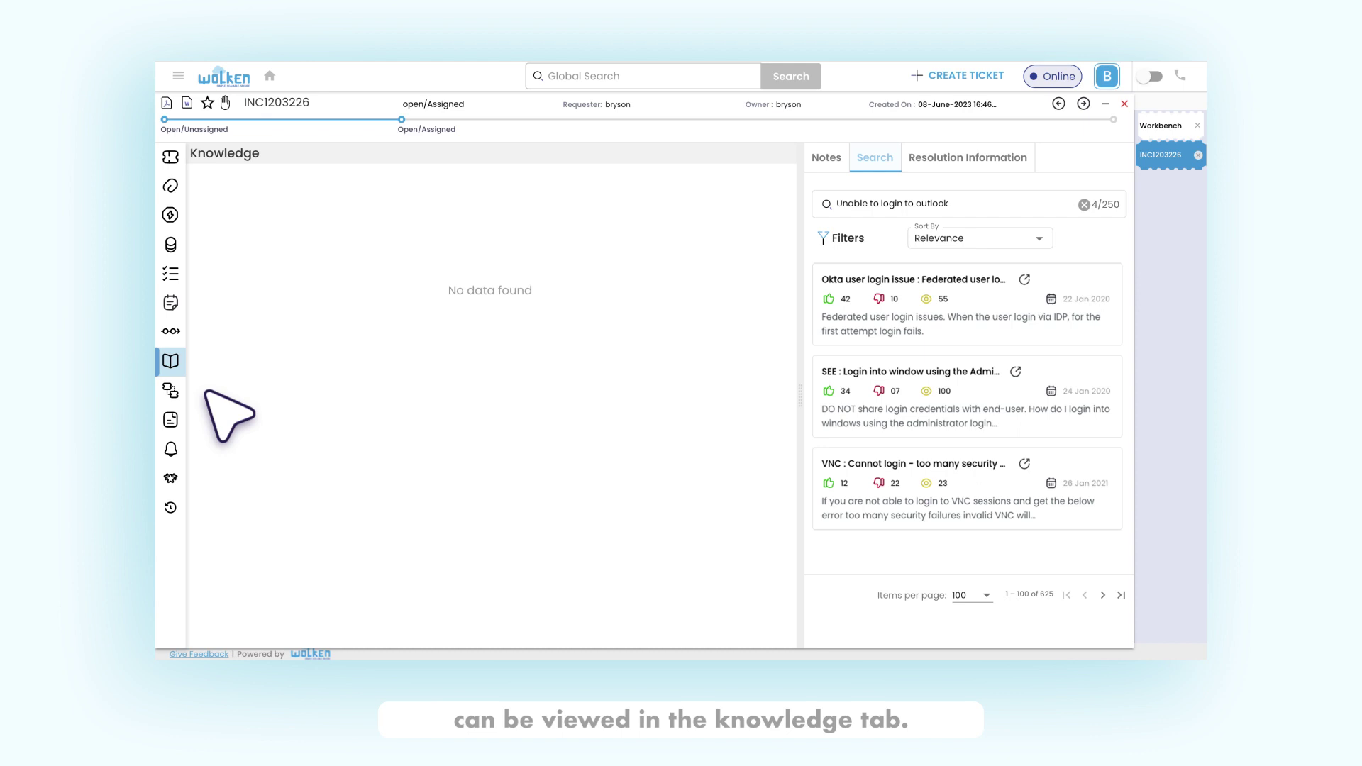
pyautogui.click(170, 390)
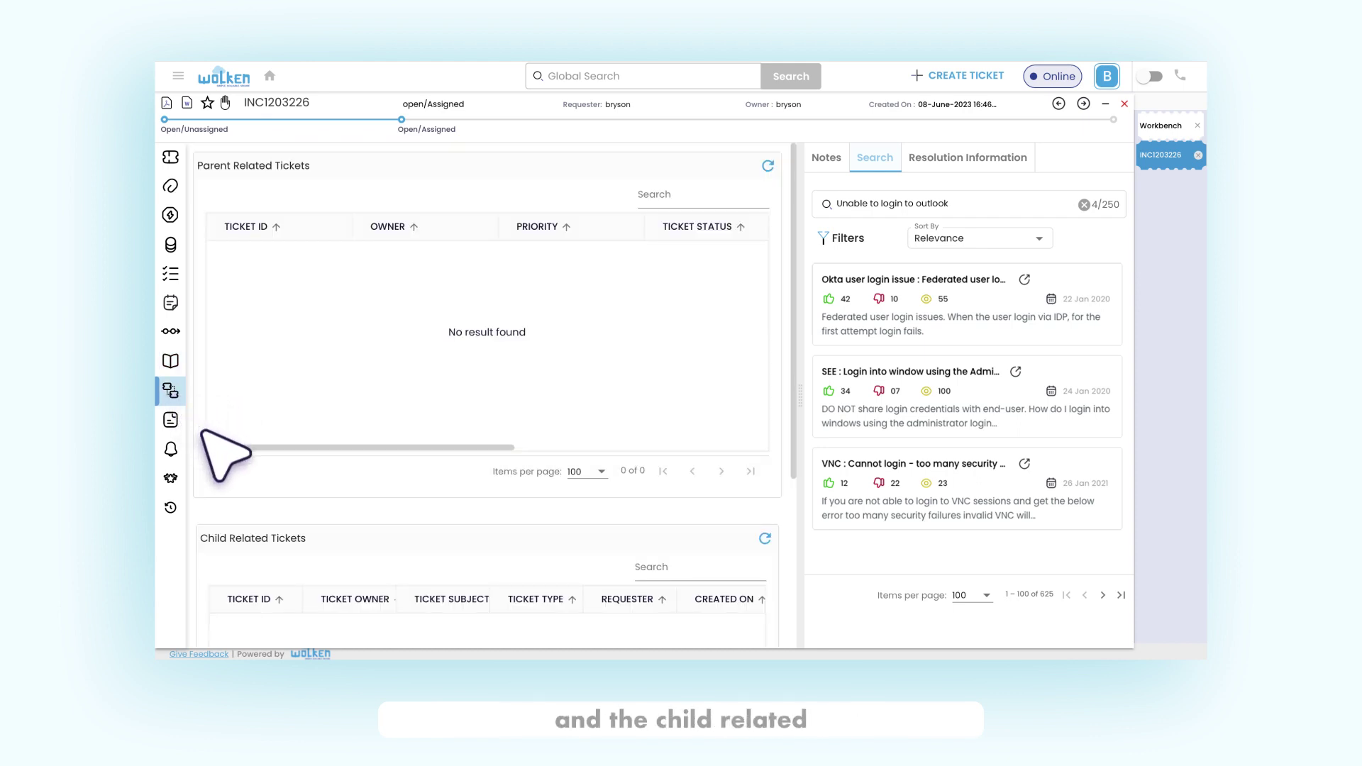
pyautogui.scroll(-5, 206, 434)
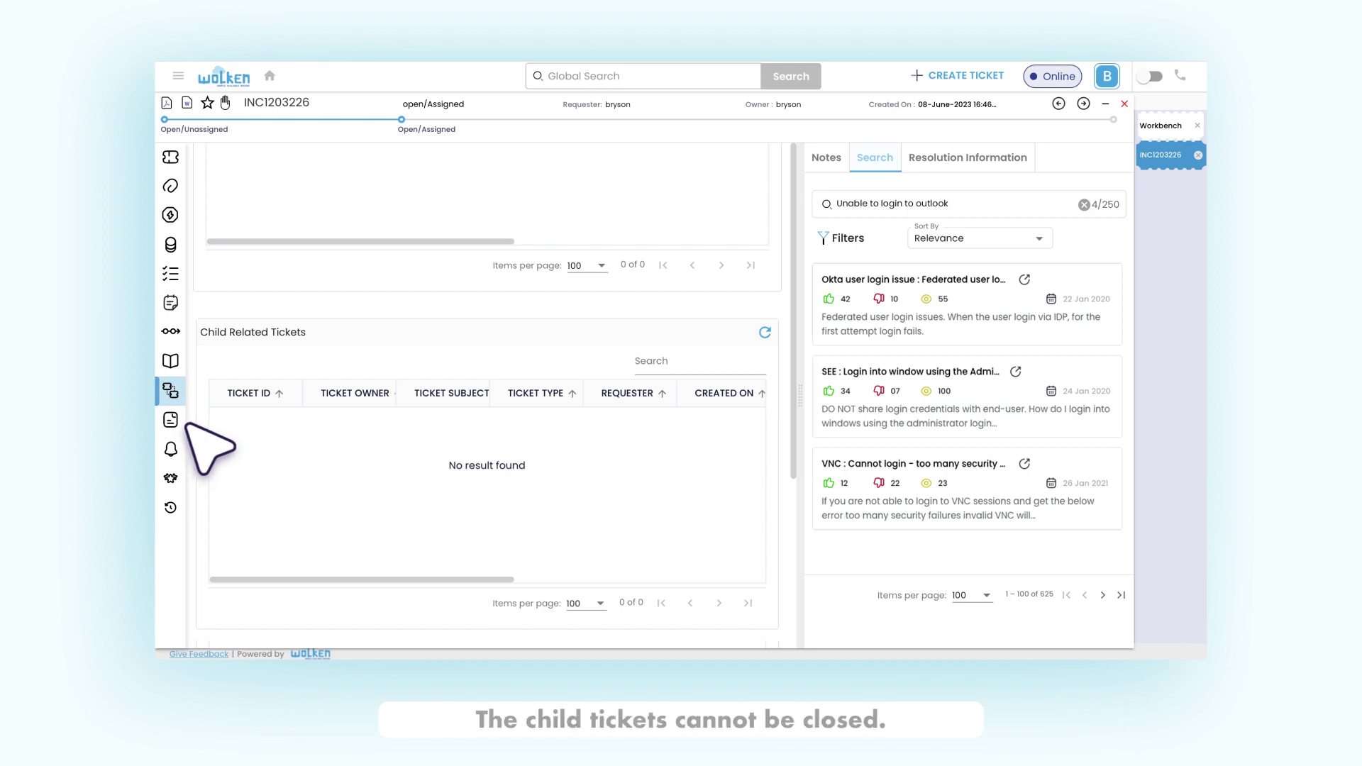
pyautogui.click(170, 419)
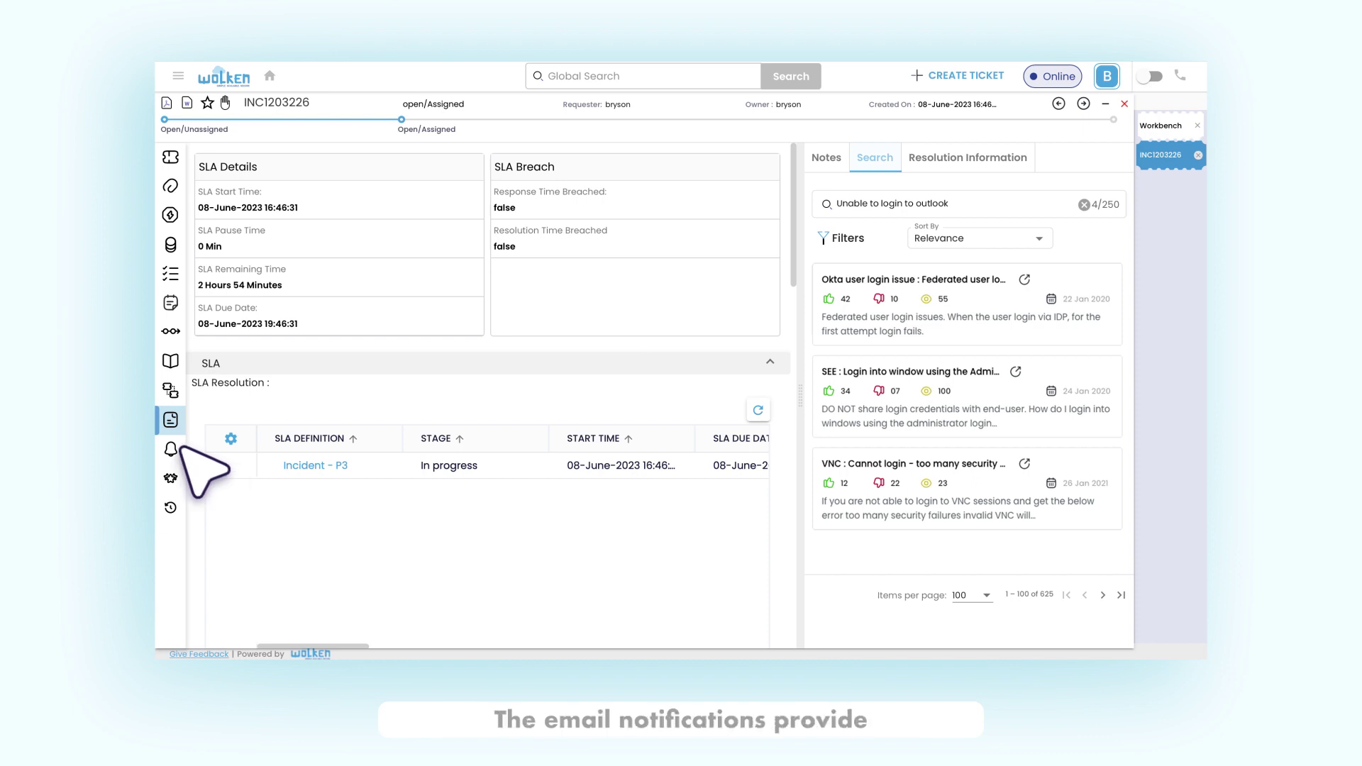
# Step: Check the incident's email notifications, then its empty Customer Satisfaction section
pyautogui.click(170, 449)
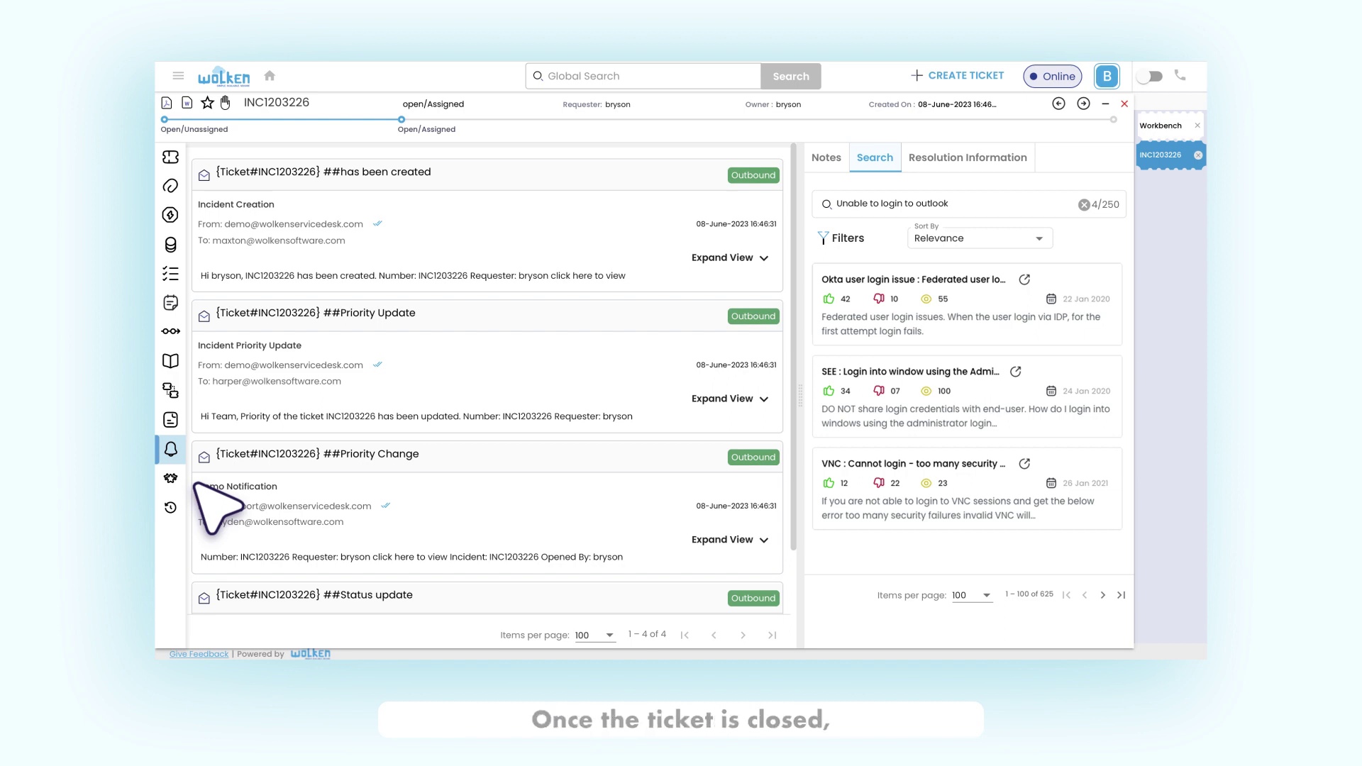
pyautogui.click(170, 478)
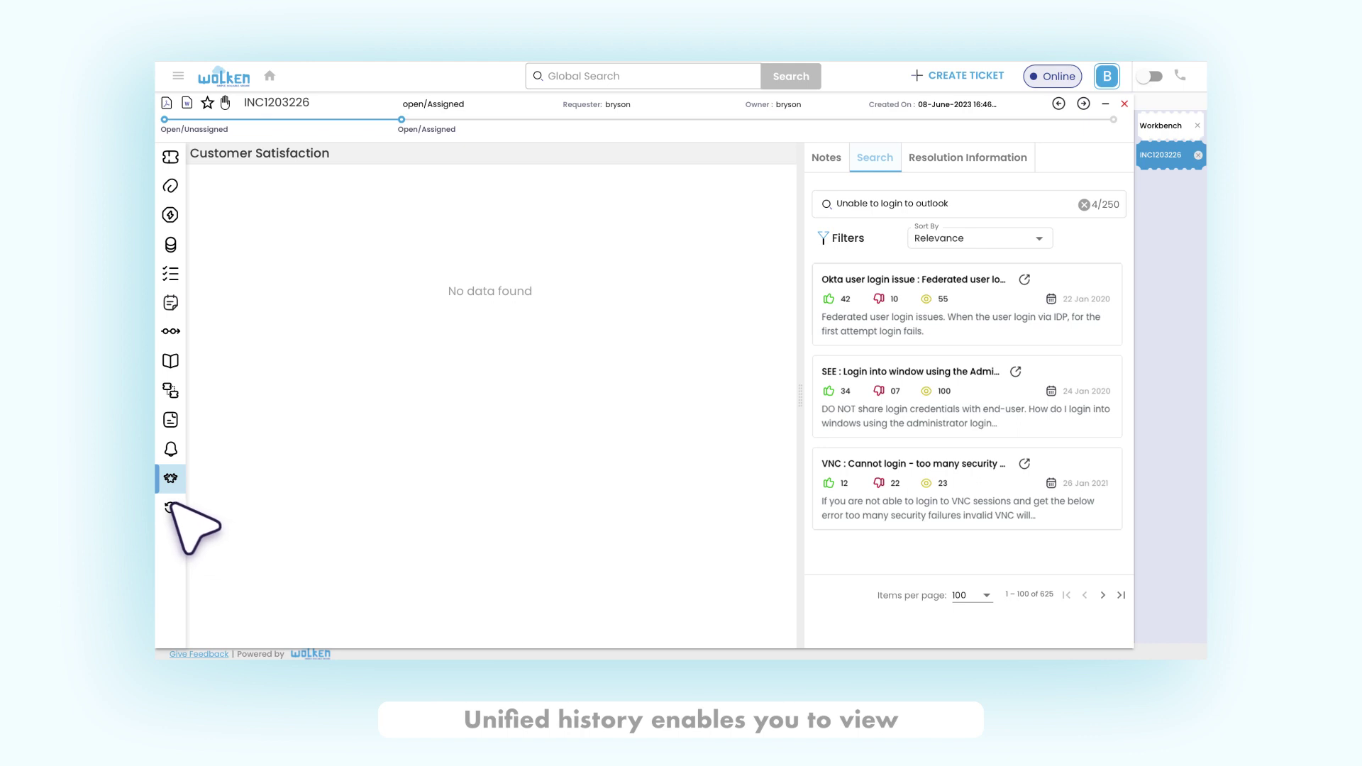
# Step: Show the incident's unified history with its single request-raised entry beside the empty notes
pyautogui.click(171, 507)
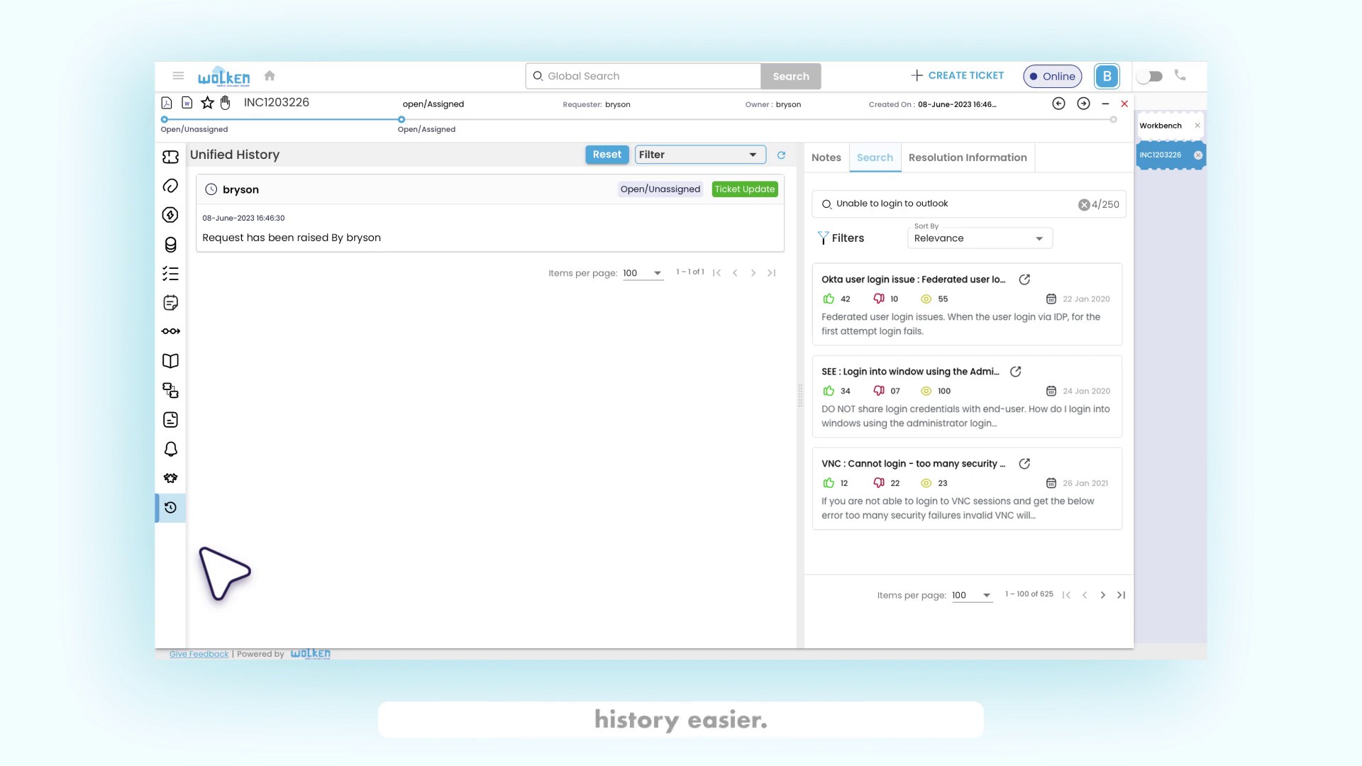
pyautogui.click(826, 158)
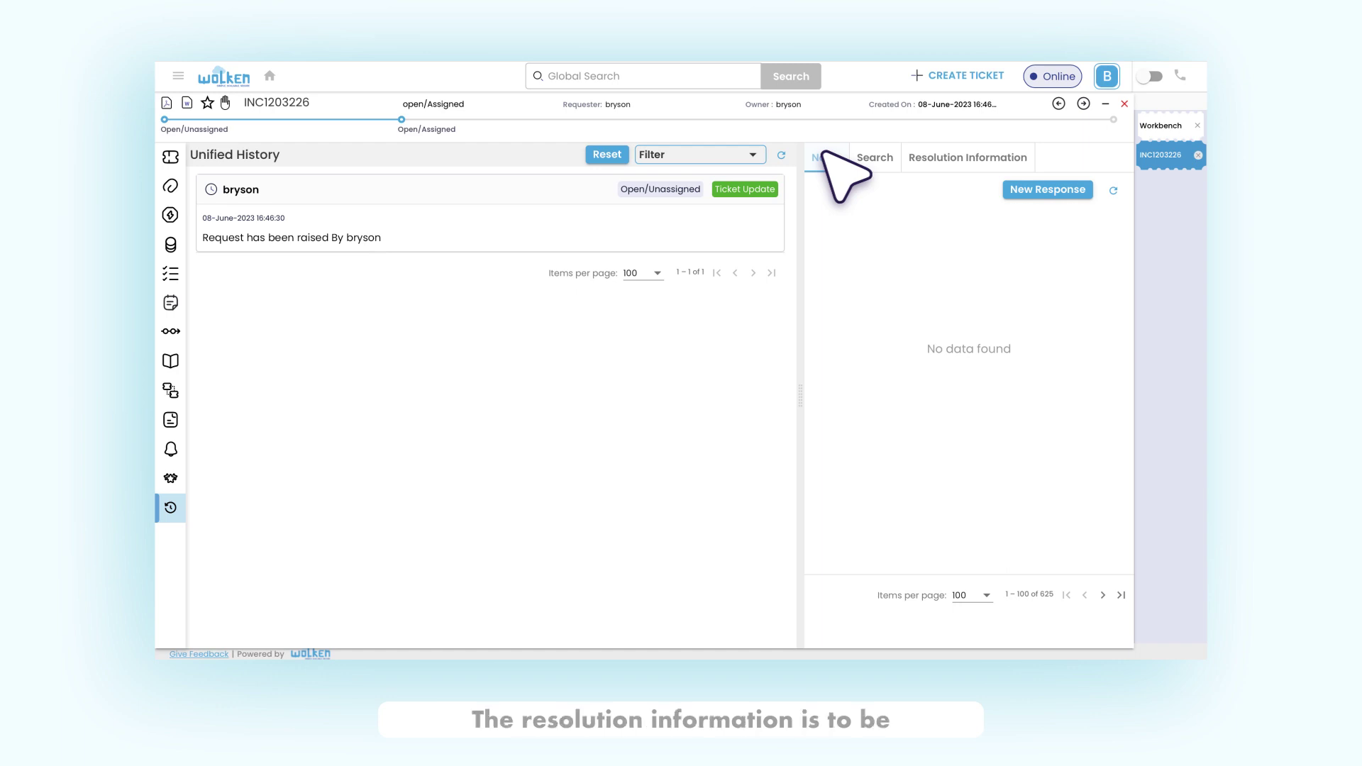
# Step: View the incident's Resolution Information fields and start a fresh ticket
pyautogui.click(942, 157)
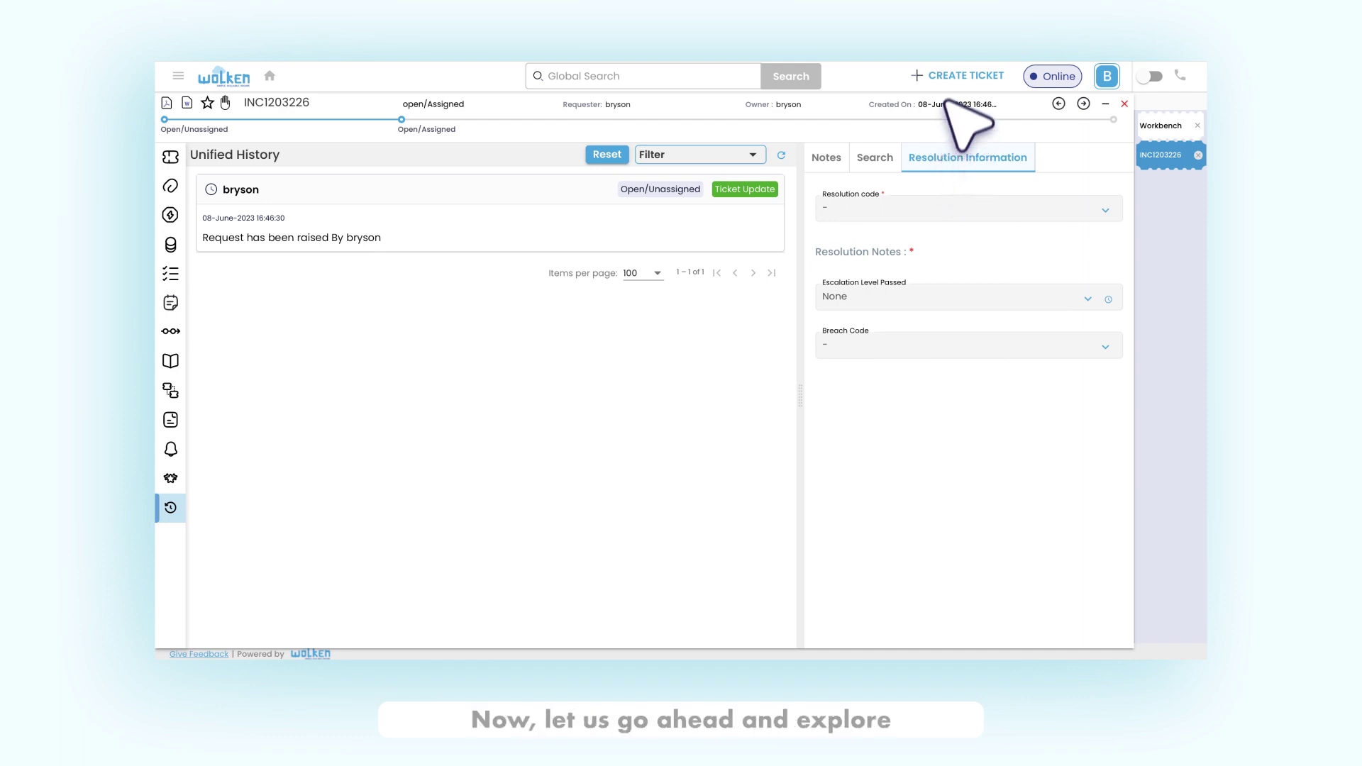
pyautogui.click(949, 77)
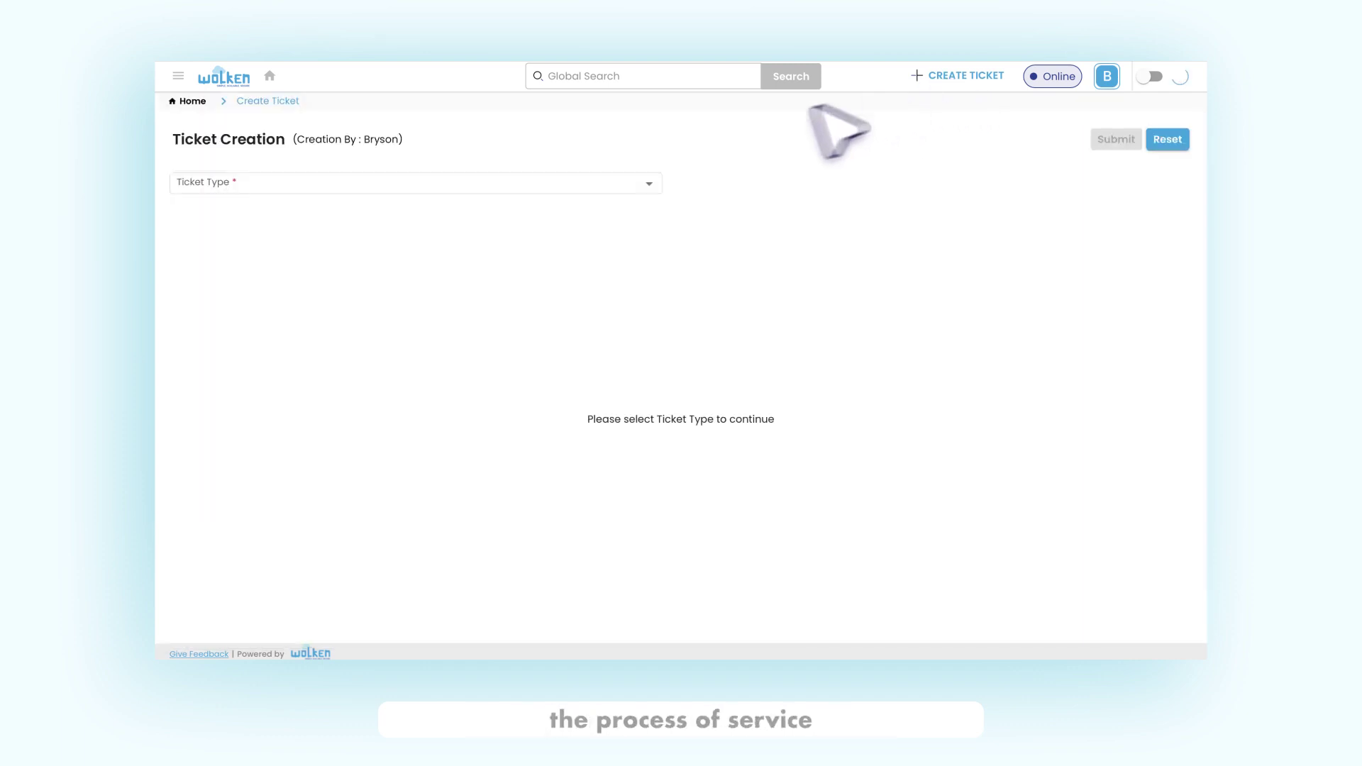
# Step: Start a Service Request ticket for the item Wolken Demo - Test
pyautogui.click(445, 183)
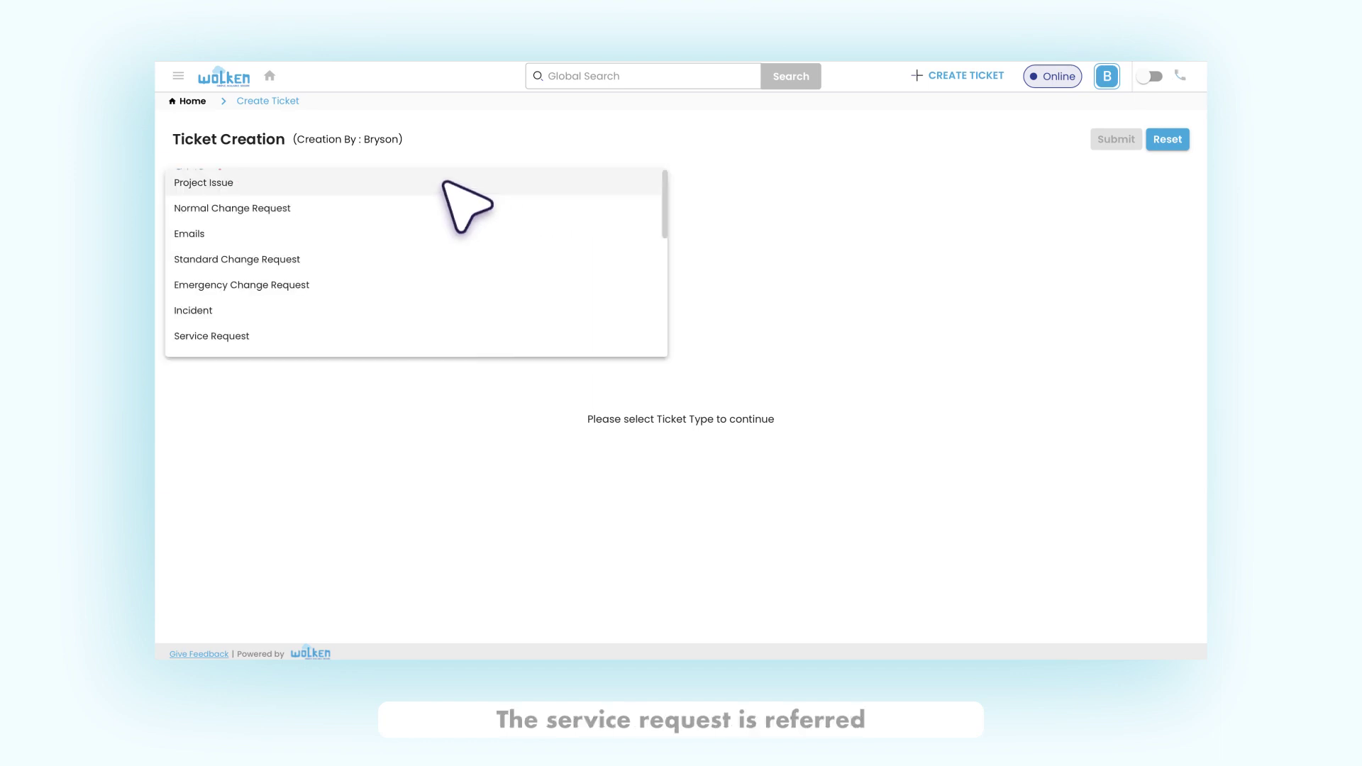
pyautogui.click(287, 336)
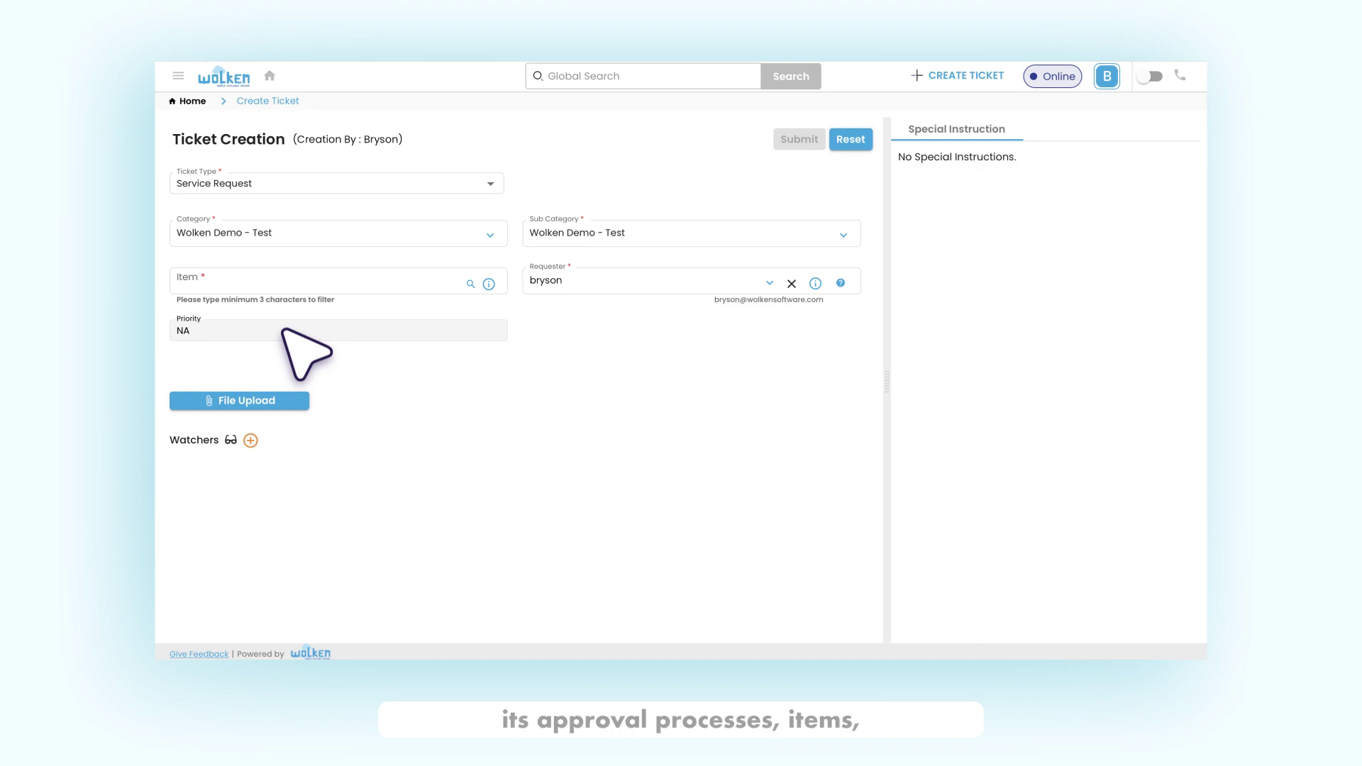
pyautogui.click(335, 284)
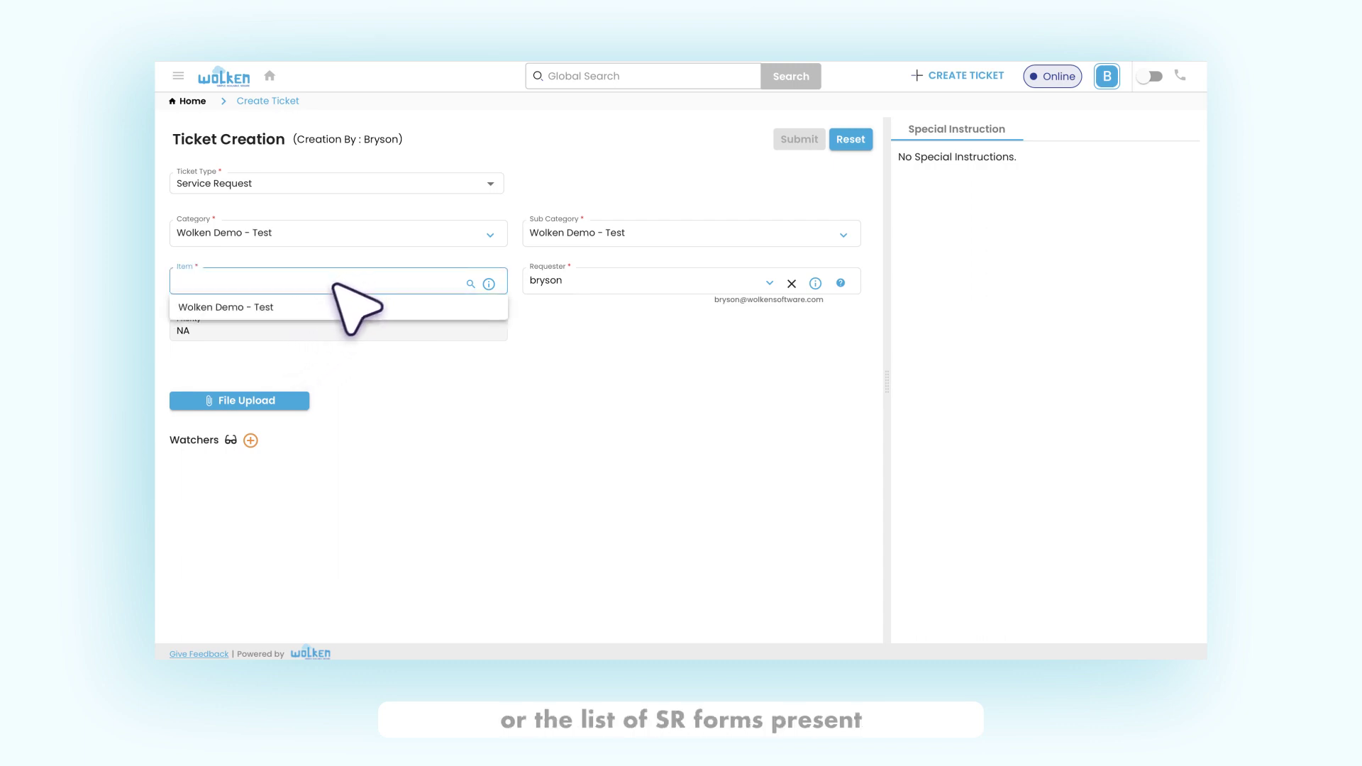
pyautogui.click(307, 306)
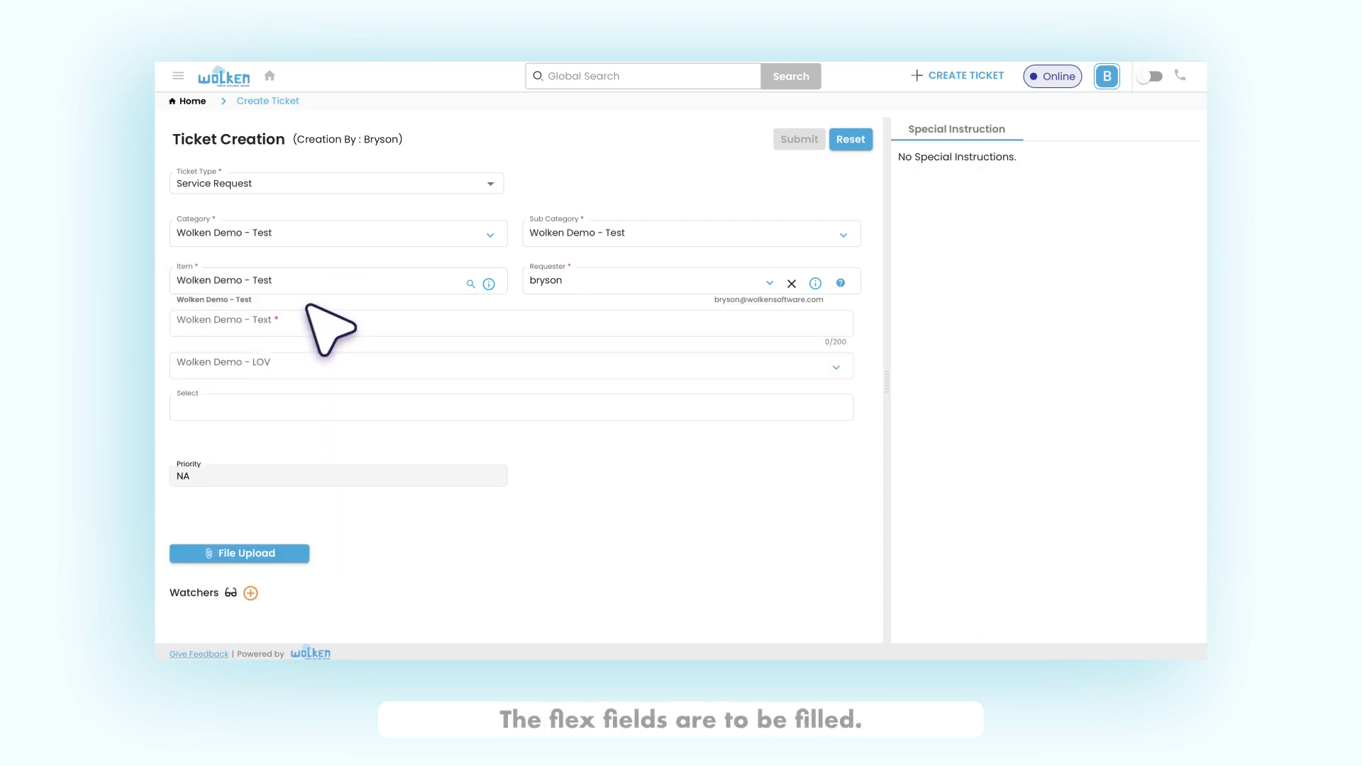
# Step: Fill Text and Select with 'Wolken Demo', set LOV to Demo 1, and submit
pyautogui.click(281, 321)
pyautogui.write('Wolken Demo')
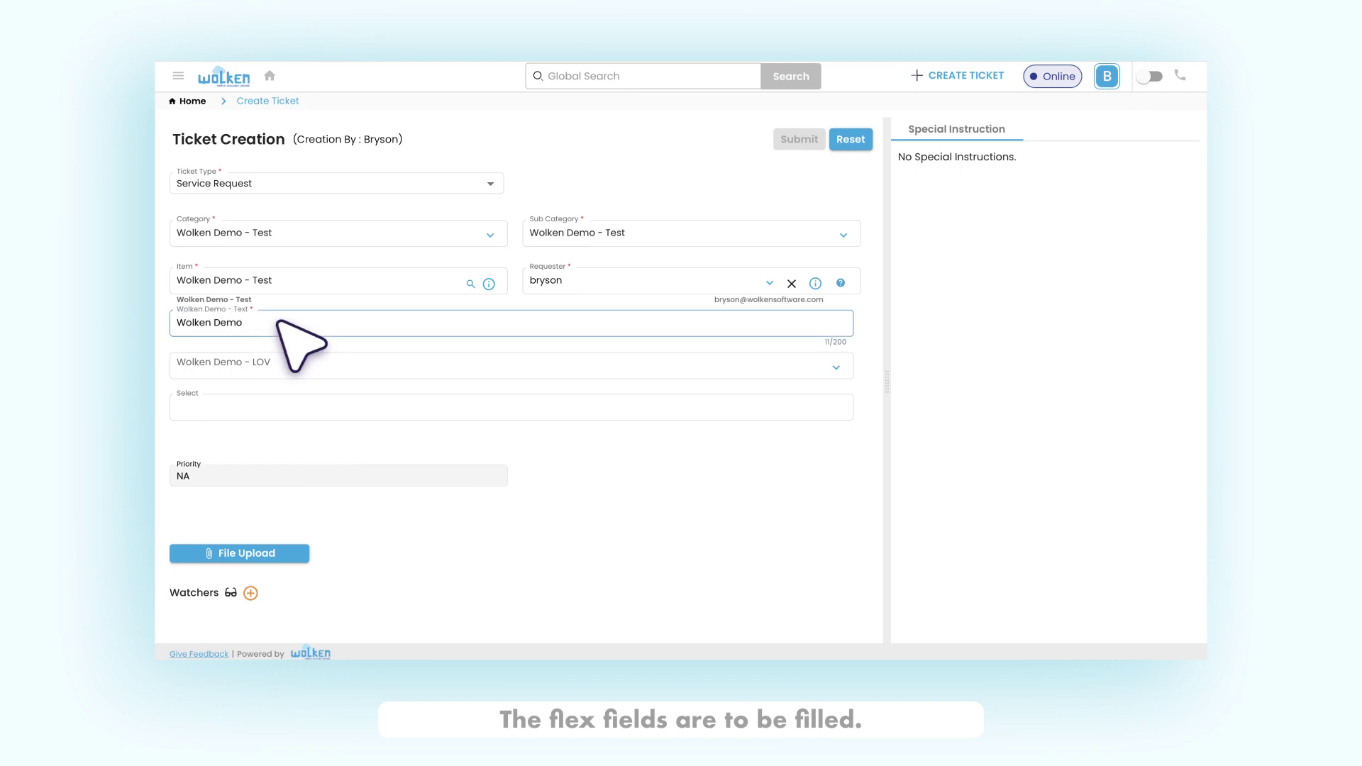
pyautogui.press('Tab')
pyautogui.click(298, 361)
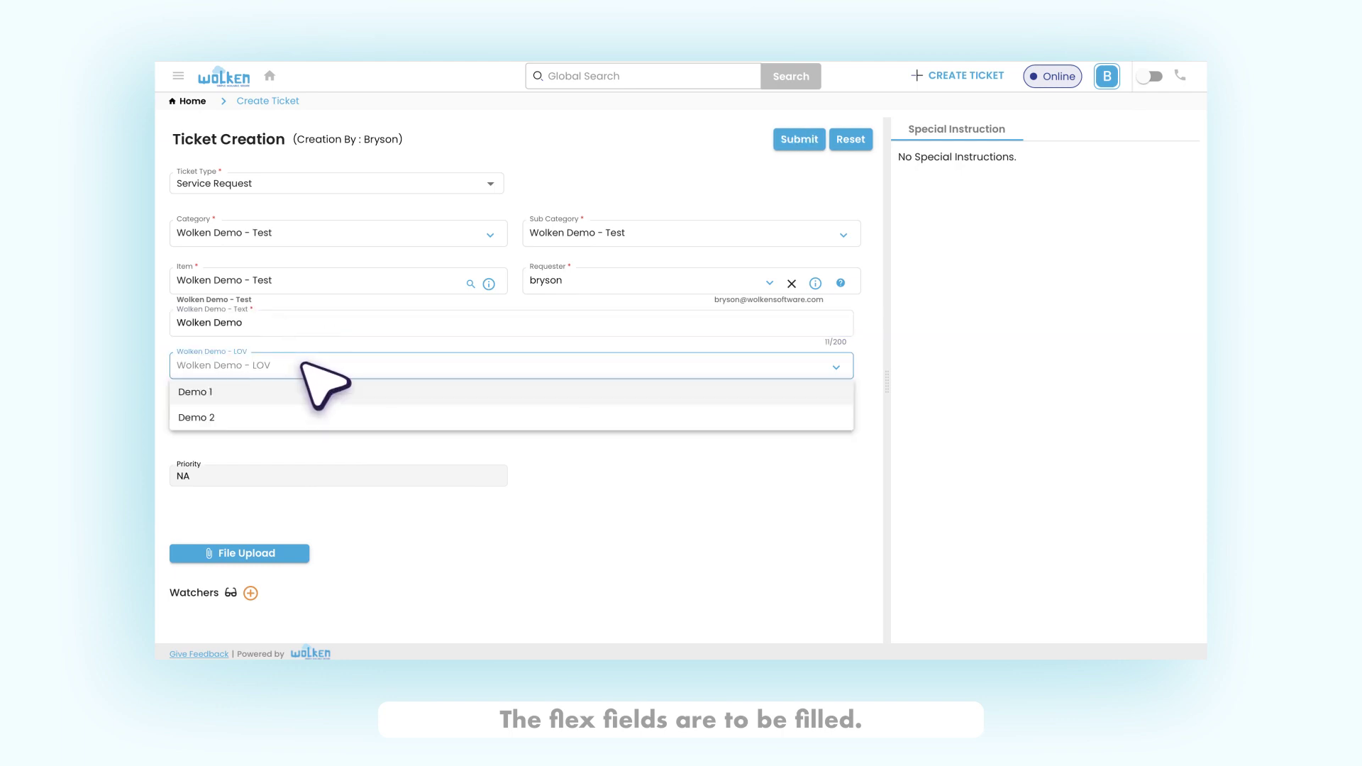
pyautogui.click(285, 390)
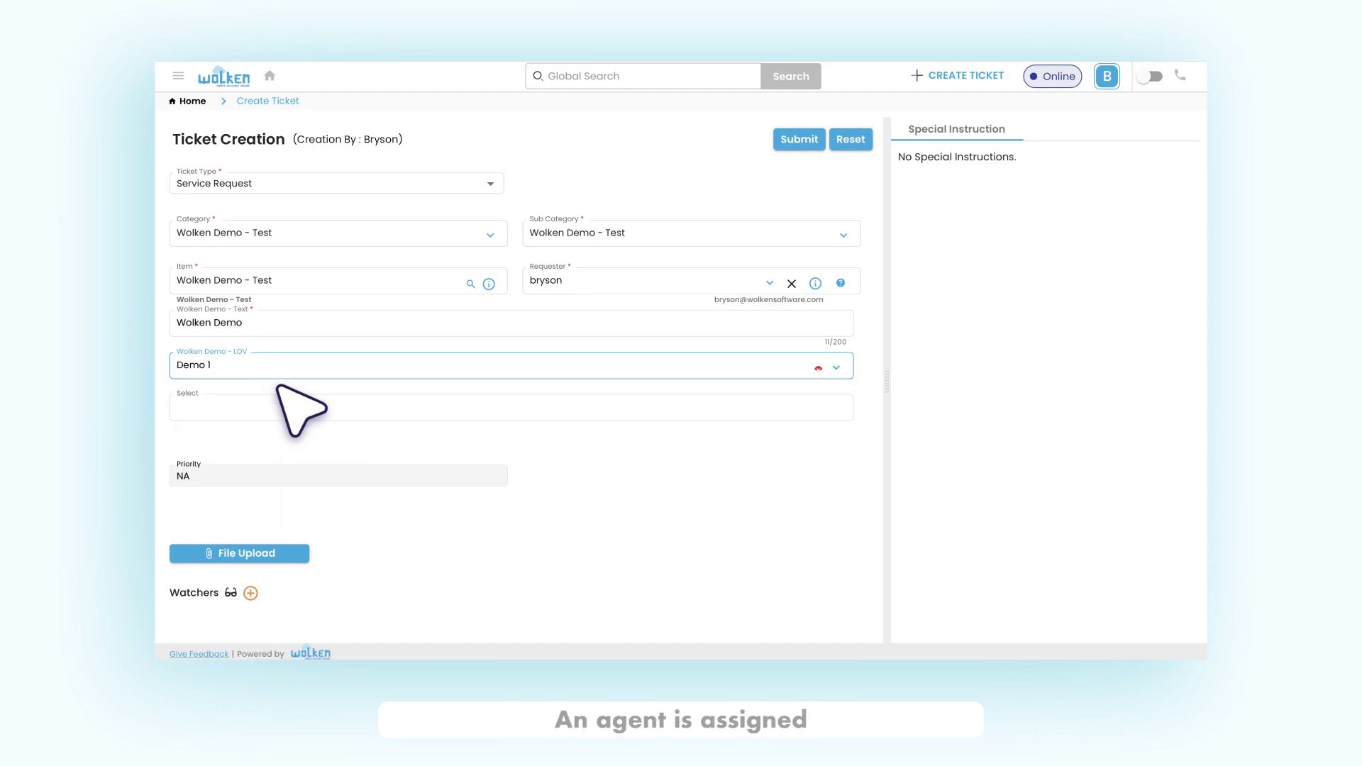
pyautogui.click(305, 410)
pyautogui.write('Wolken Demo')
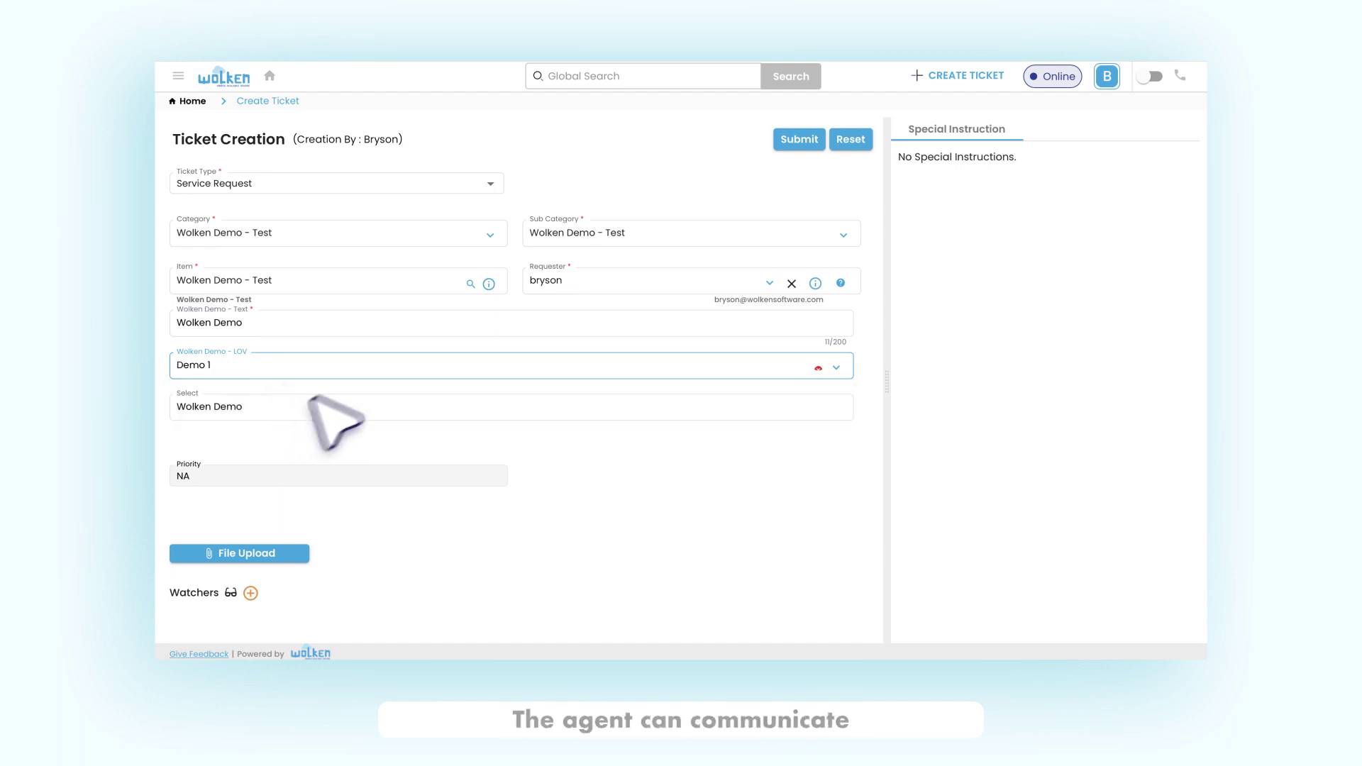
pyautogui.click(784, 140)
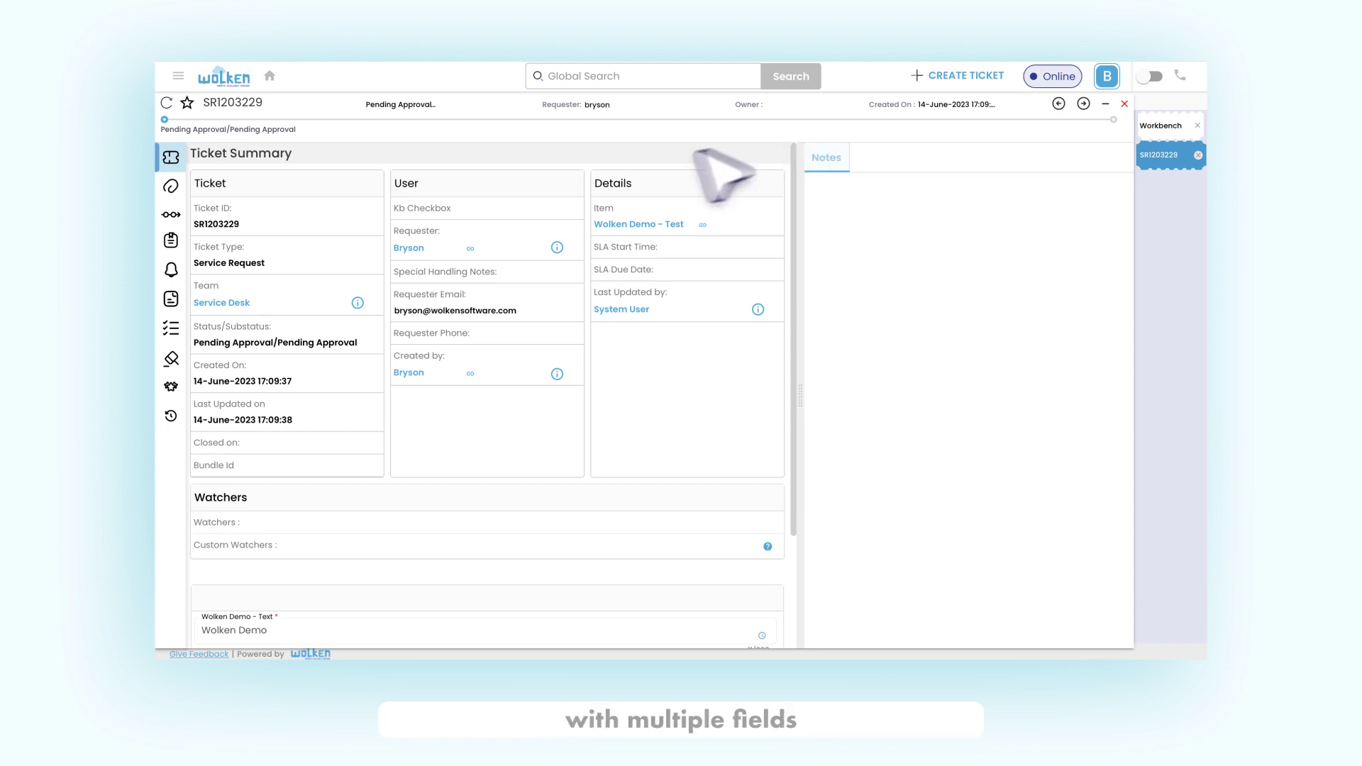
# Step: Review SR1203229's special instructions and approval steps, with step 1 sent for approval
pyautogui.click(168, 242)
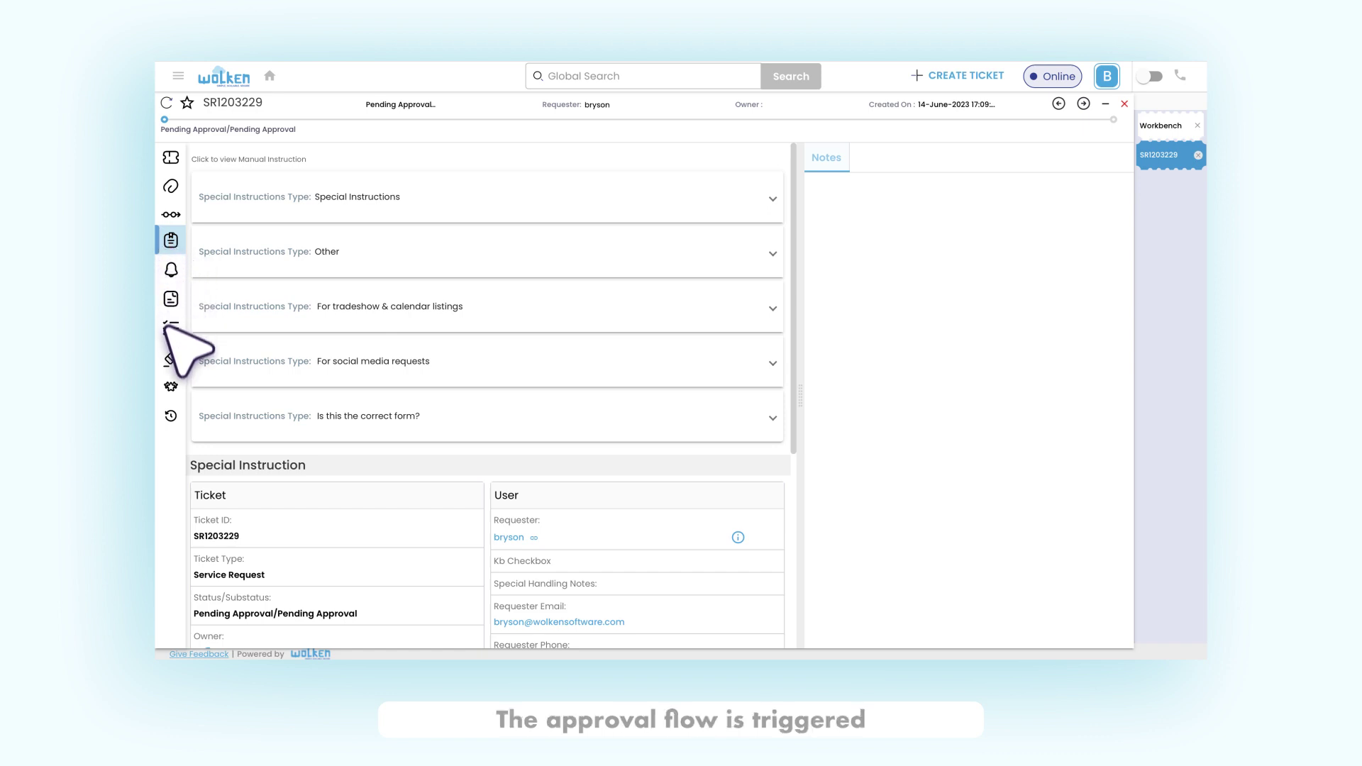
pyautogui.click(169, 356)
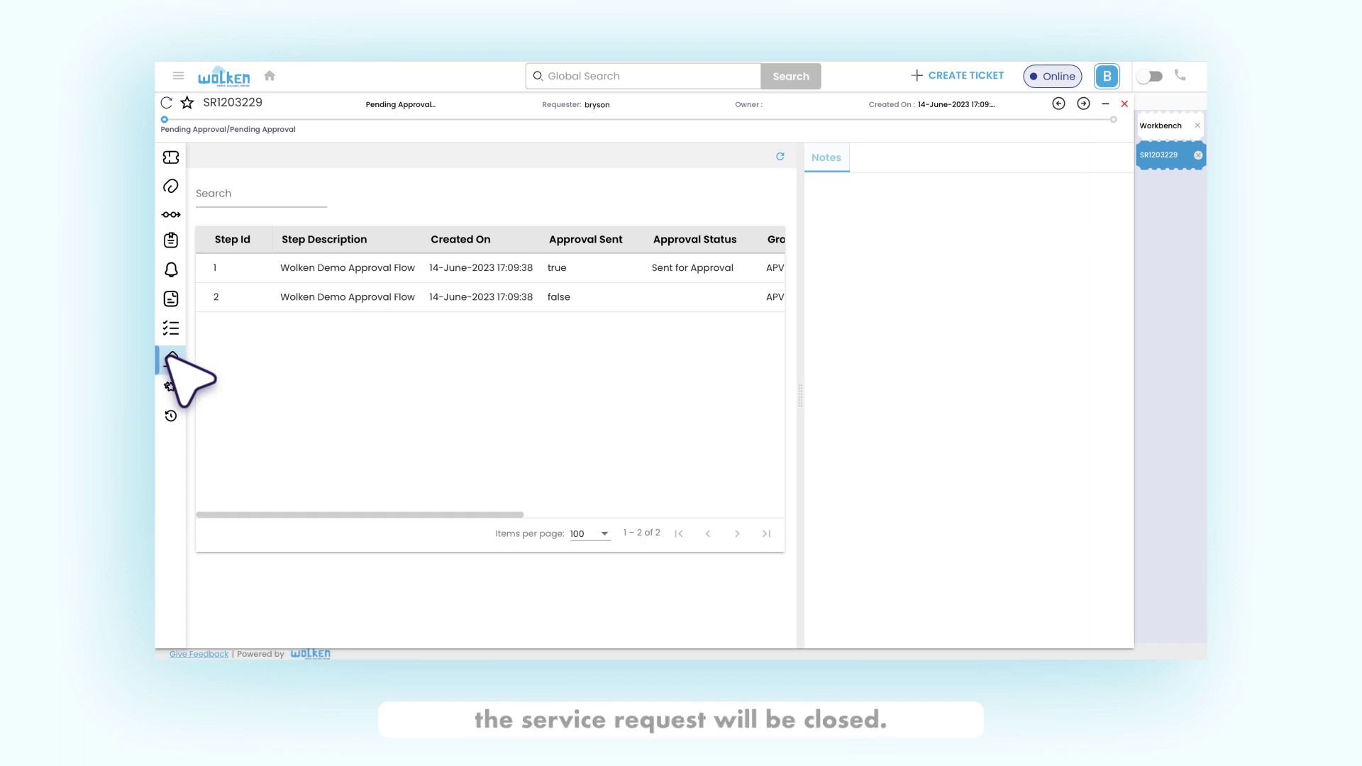
pyautogui.click(923, 77)
# Step: Submit a Normal Change Request titled 'Change is website content flow', creating CHG1203074
pyautogui.click(630, 183)
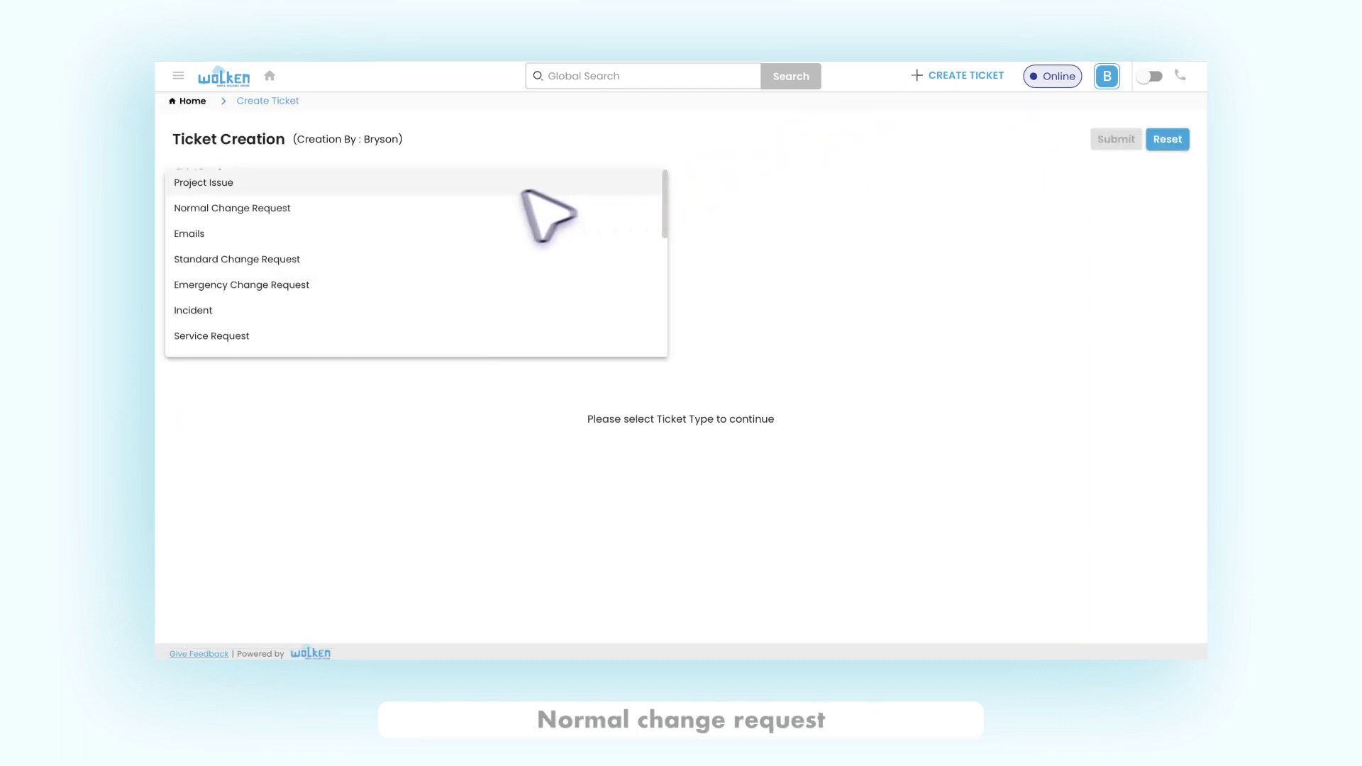
pyautogui.click(371, 208)
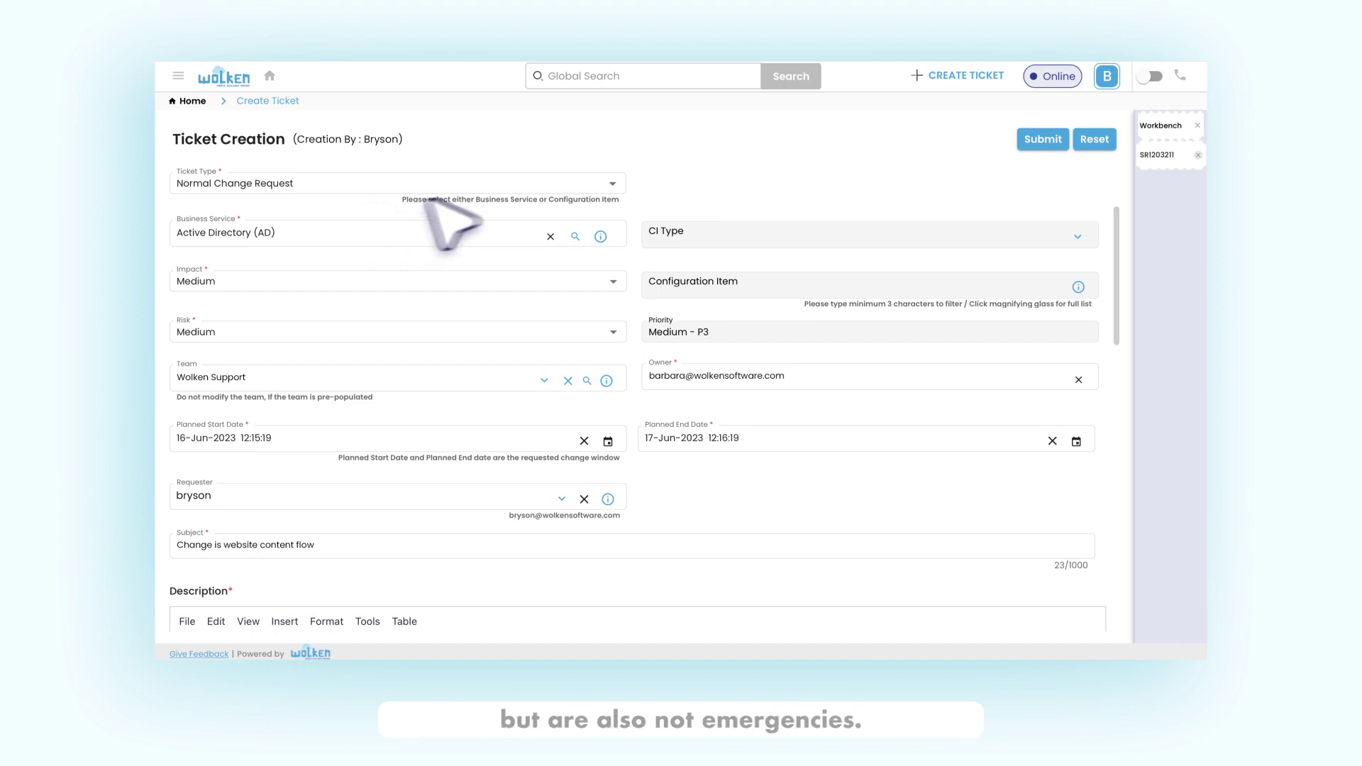
pyautogui.click(1040, 140)
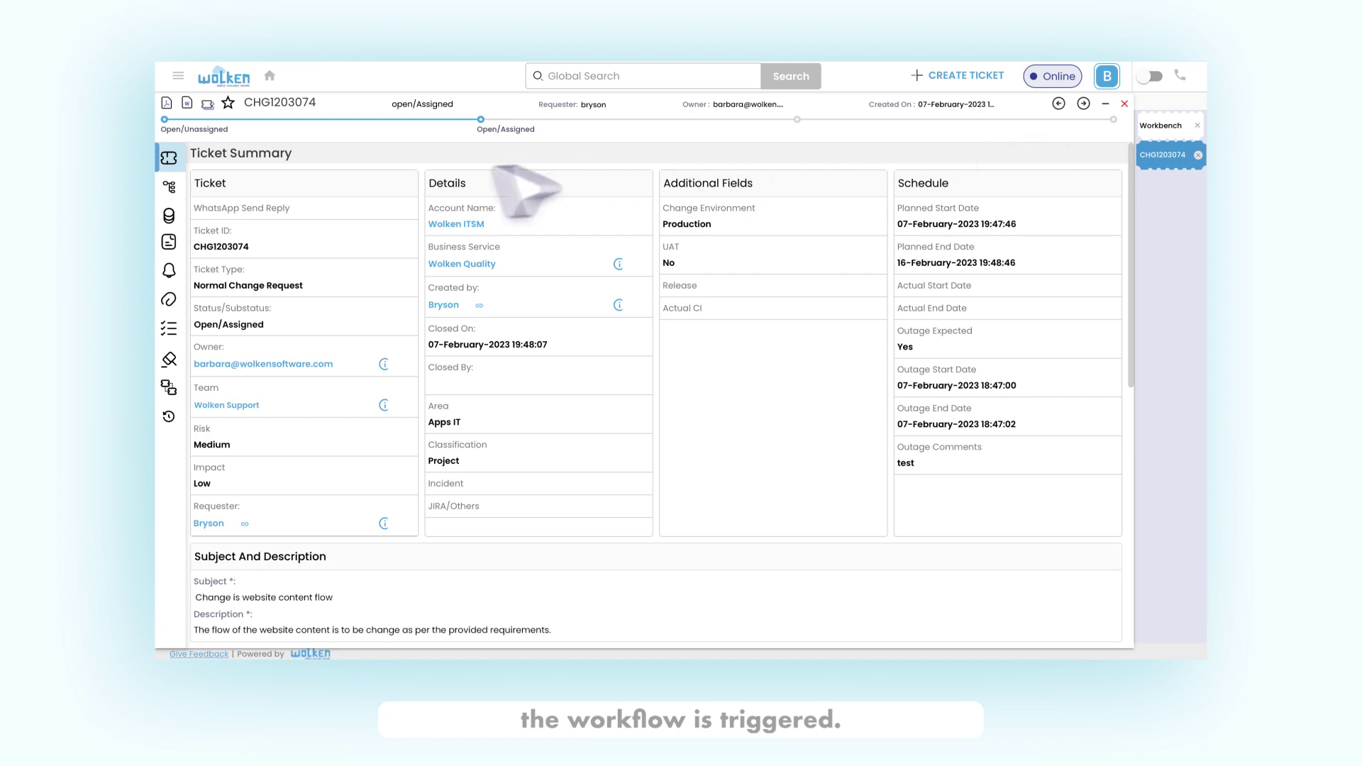
# Step: Check CHG1203074's Assess approvals and completed Implementation Task, then return to its fully completed workflow
pyautogui.click(169, 187)
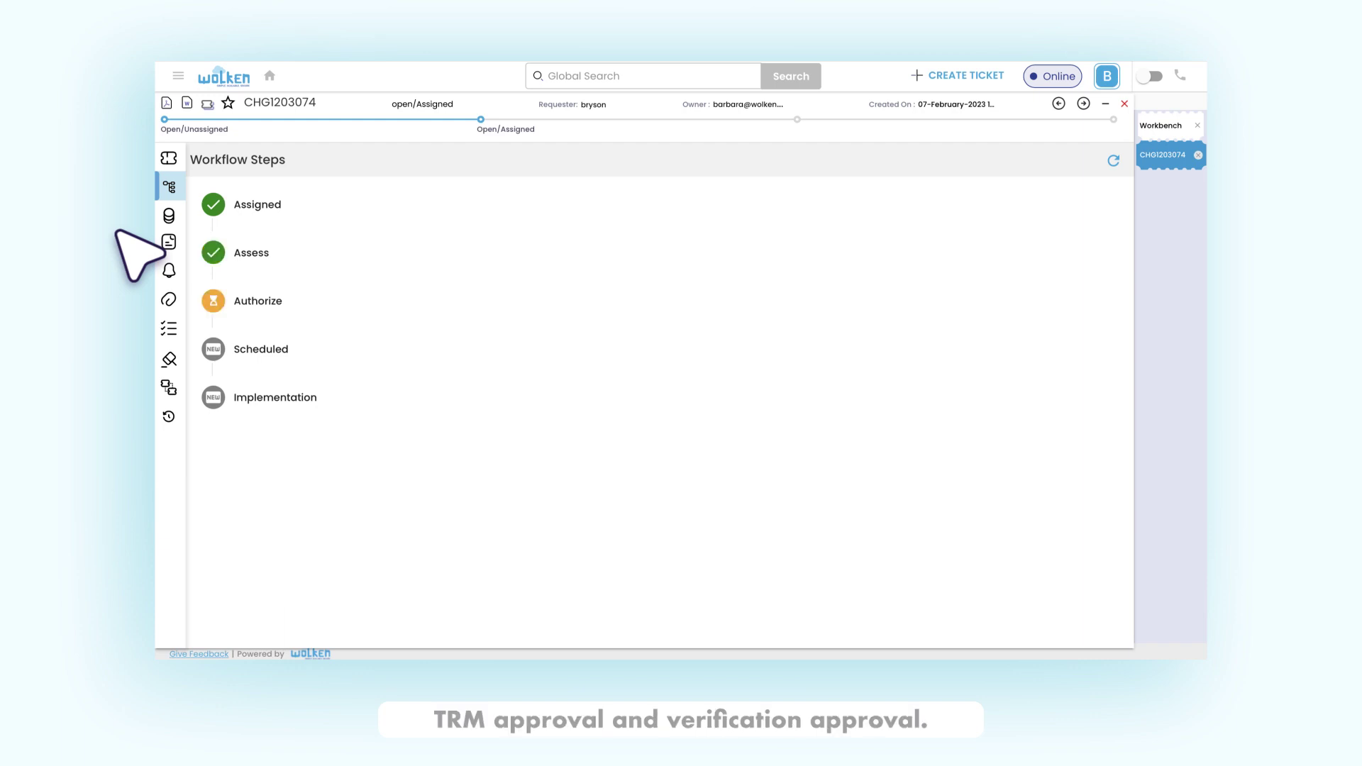
pyautogui.click(230, 251)
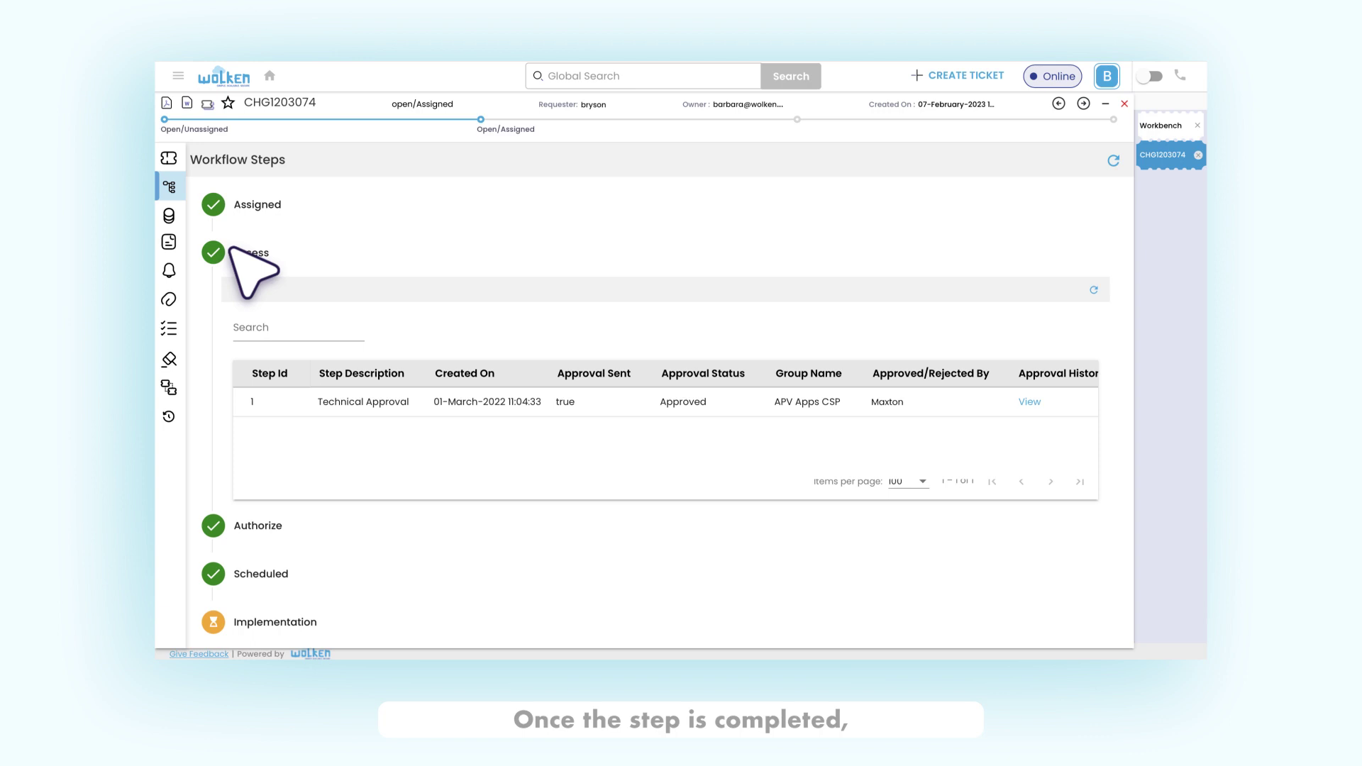
pyautogui.click(169, 328)
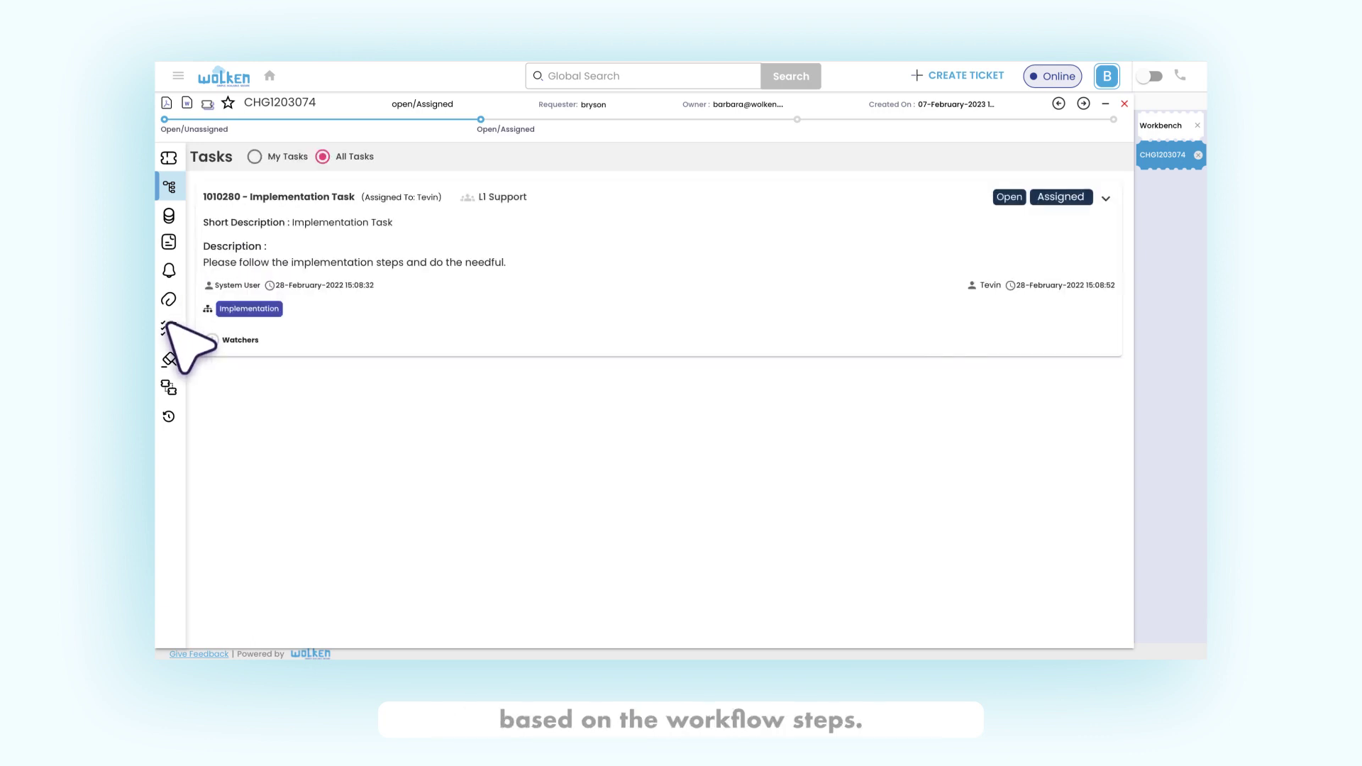
pyautogui.click(169, 185)
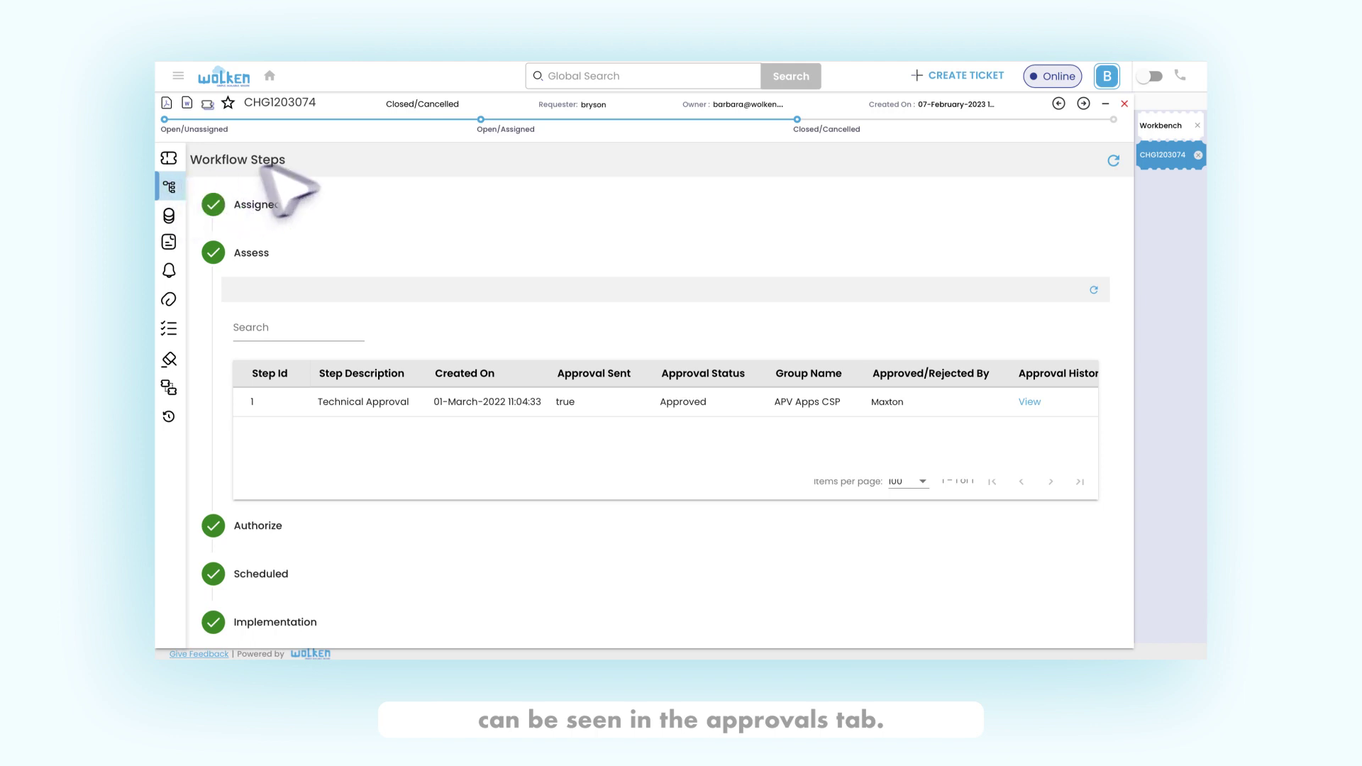
pyautogui.click(949, 74)
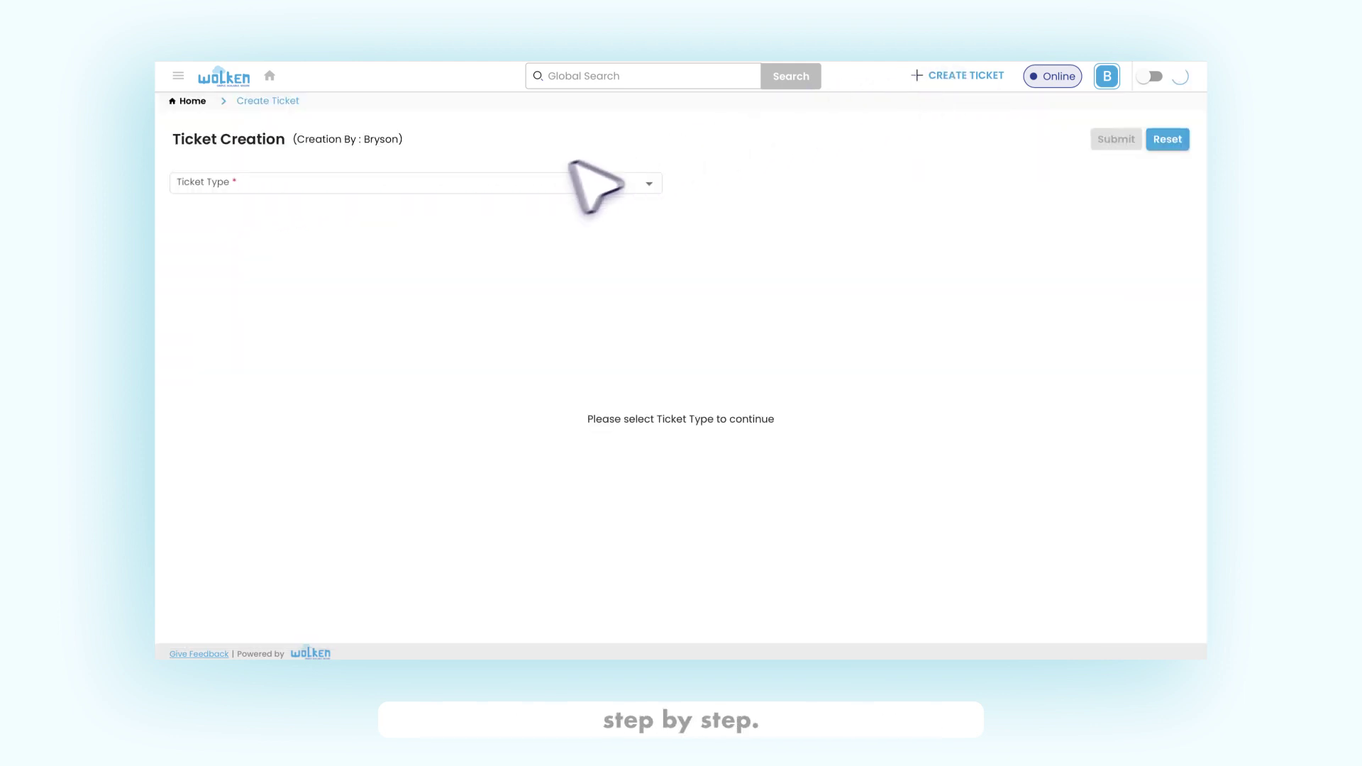
# Step: Submit a new Standard Change Request, creating CHG1203159
pyautogui.click(532, 182)
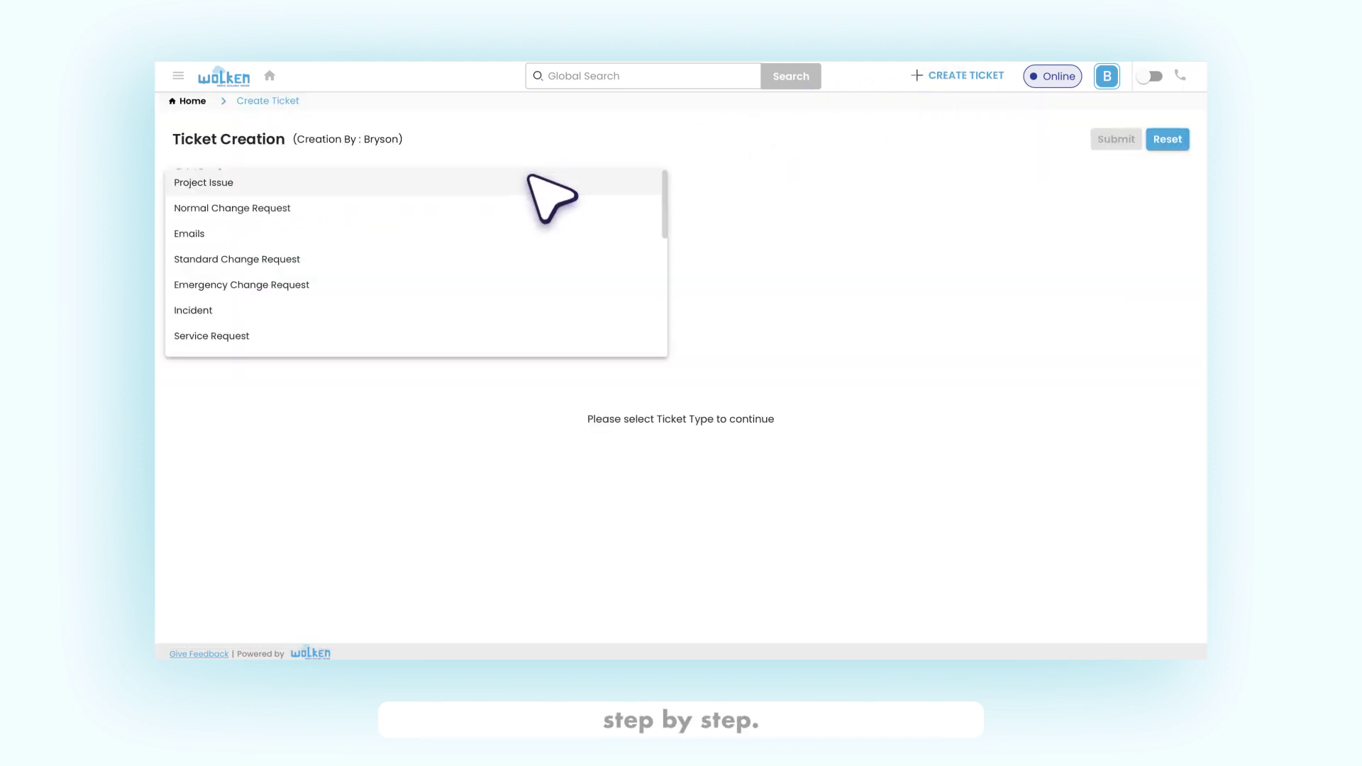
pyautogui.click(371, 258)
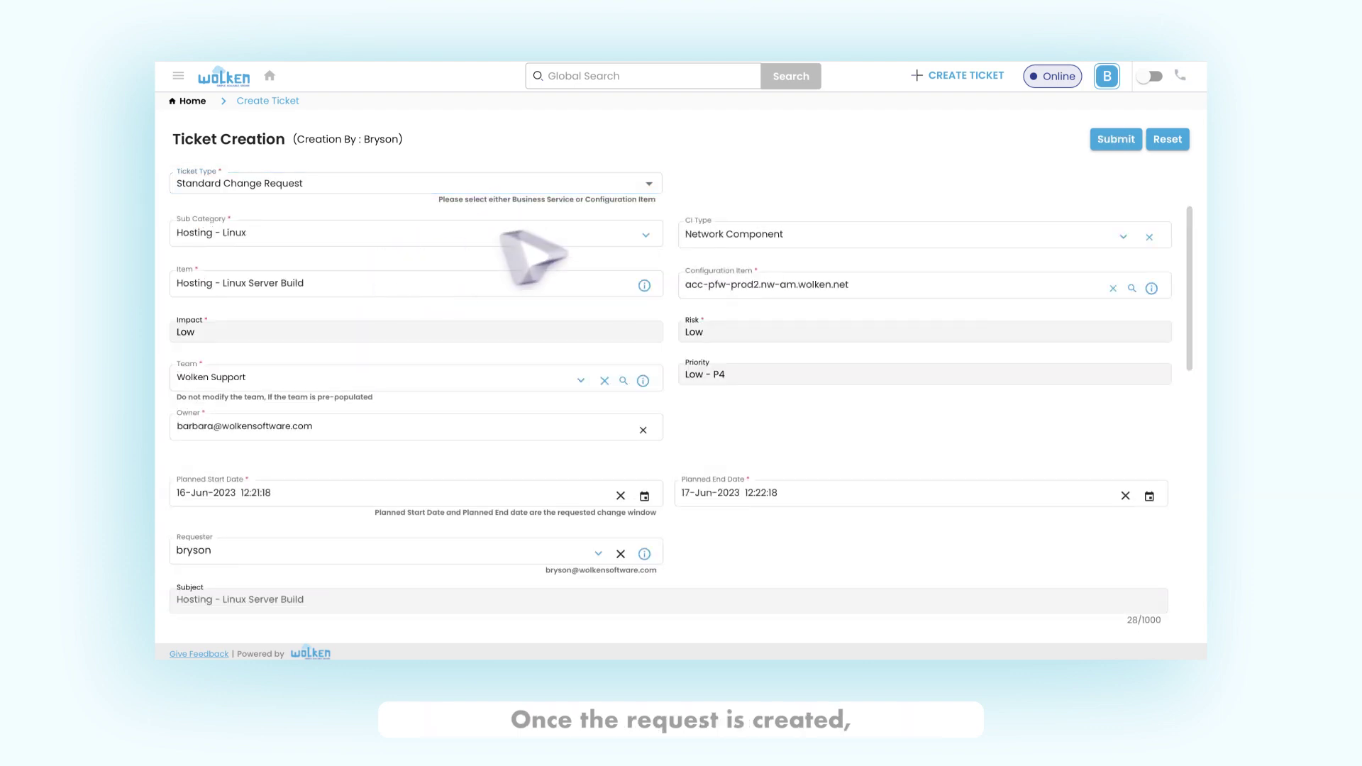
pyautogui.click(1115, 139)
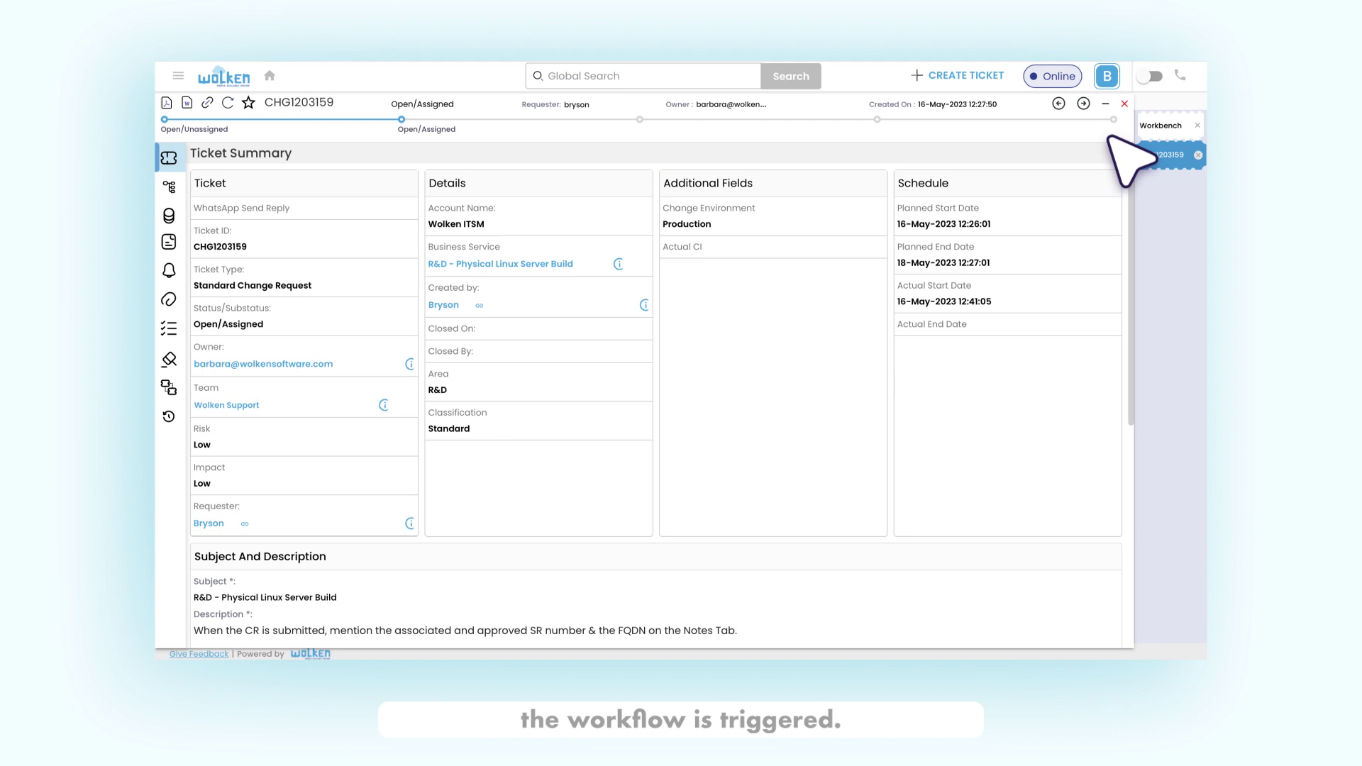
# Step: Review CHG1203159's workflow steps, expanding the completed Assigned step
pyautogui.click(169, 187)
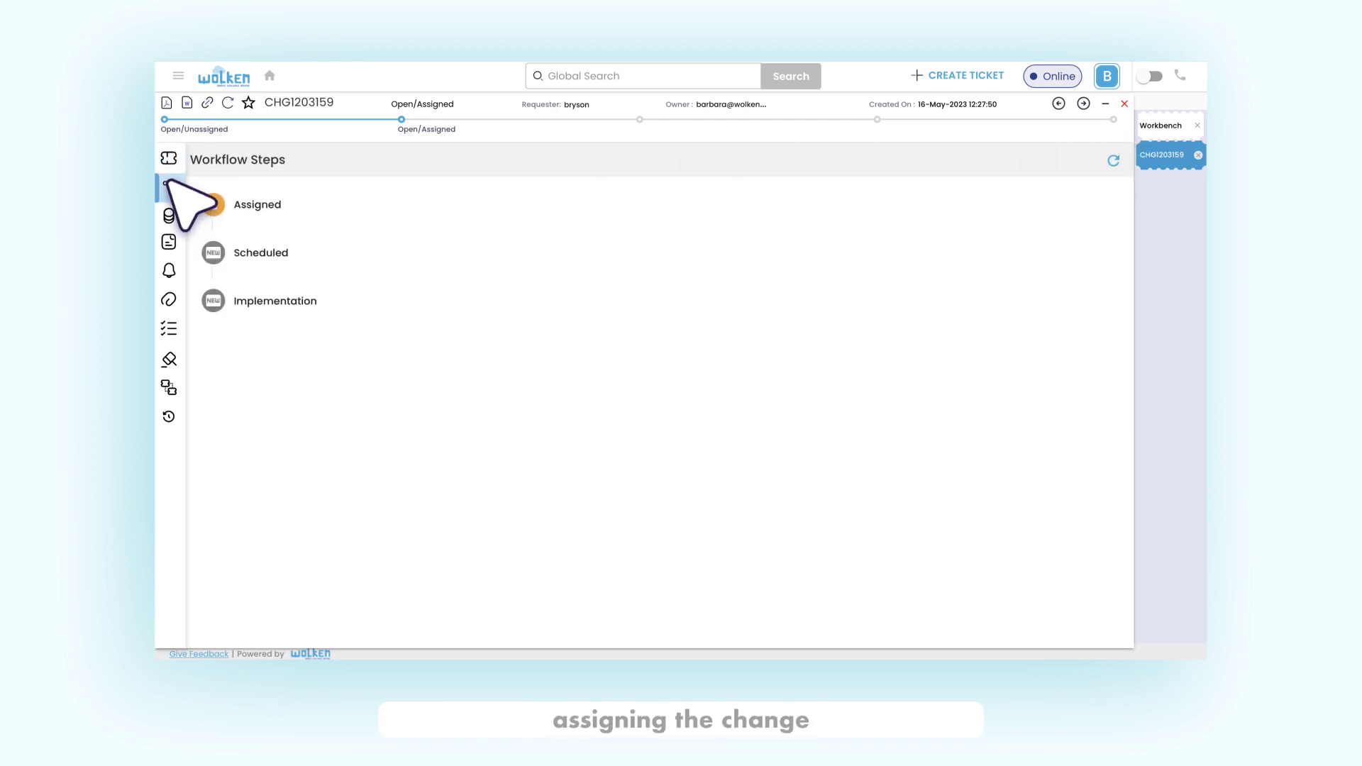
pyautogui.click(284, 203)
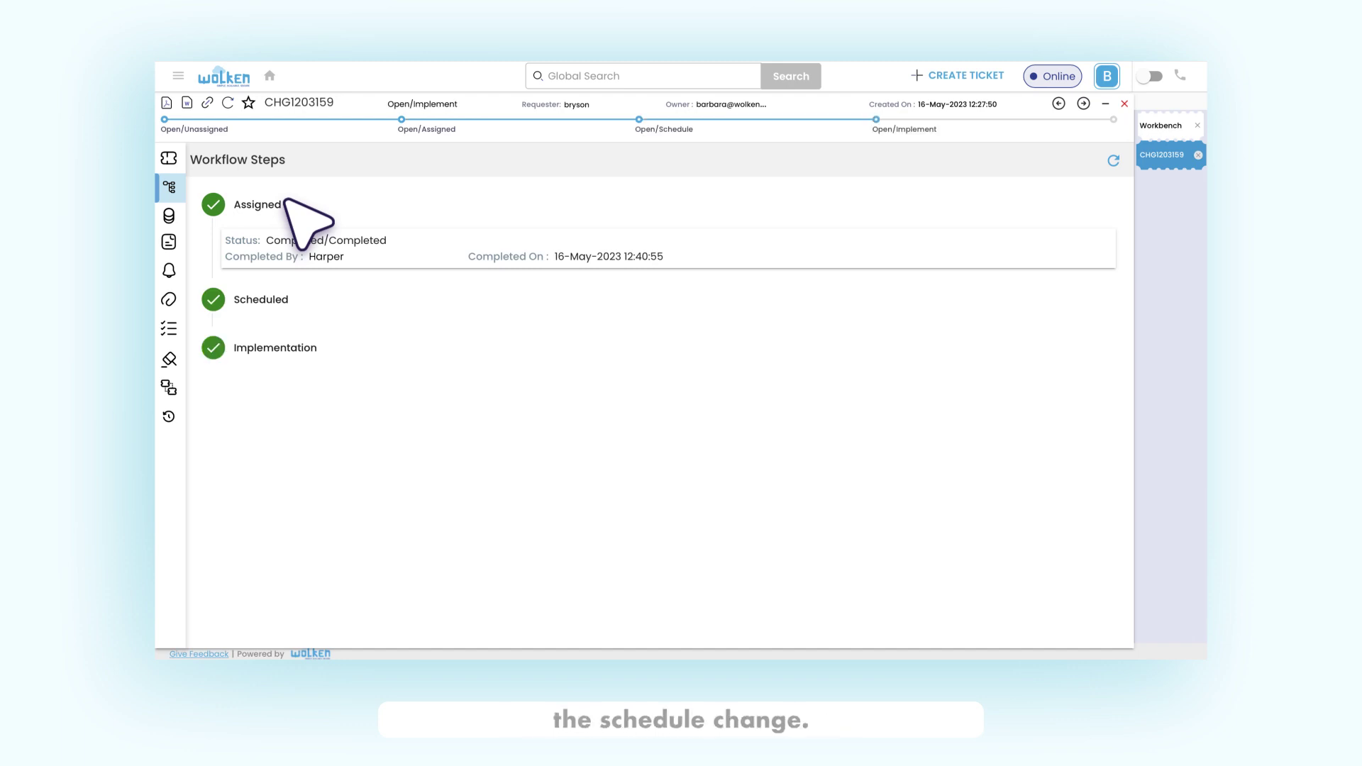
pyautogui.click(965, 75)
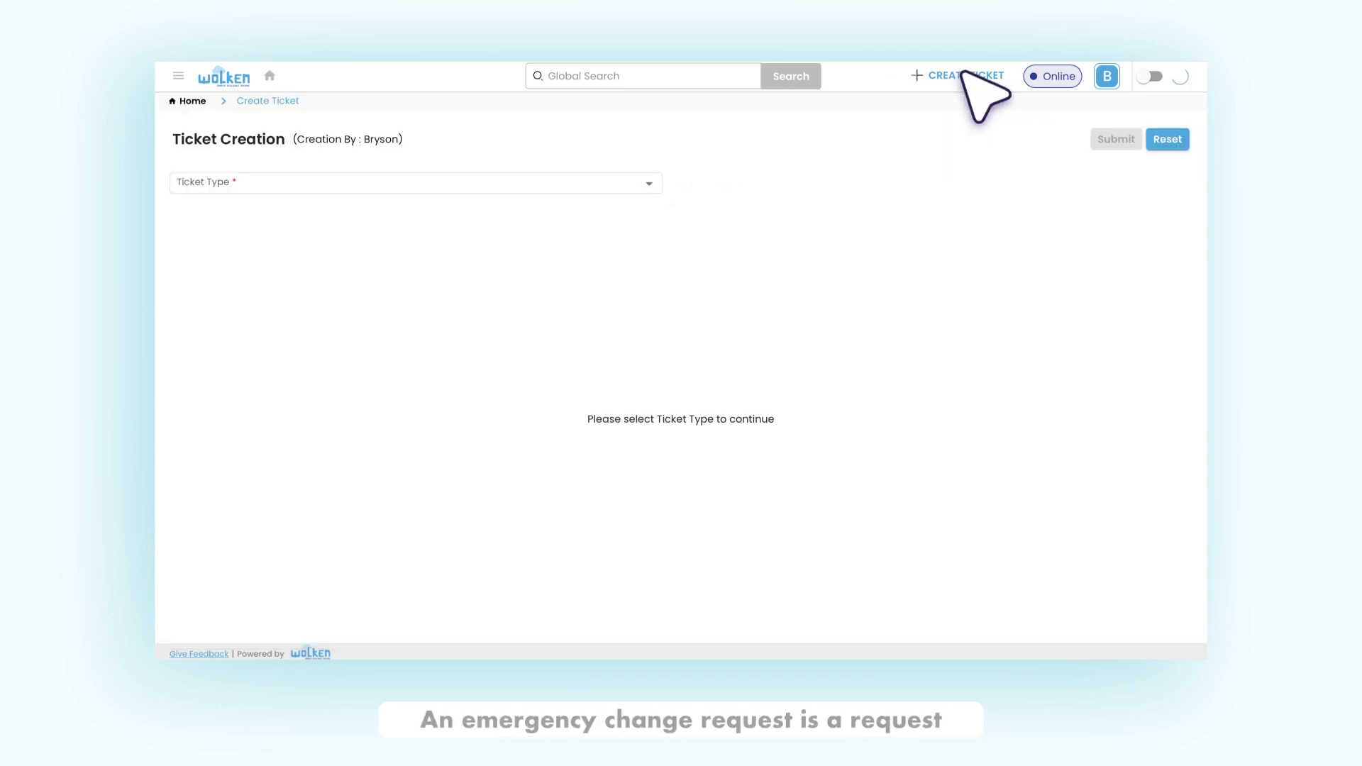
# Step: Submit a new Emergency Change Request, creating CHG1203129
pyautogui.click(568, 186)
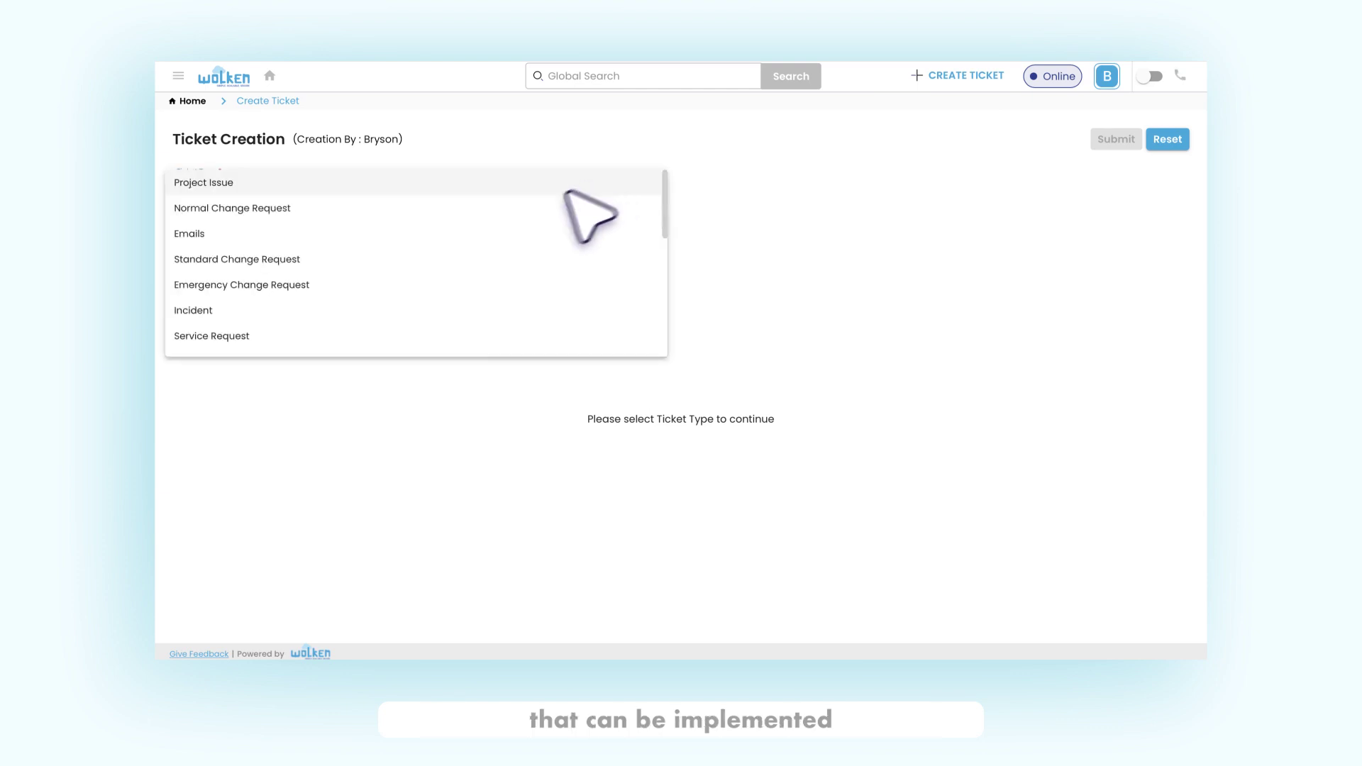
pyautogui.click(374, 283)
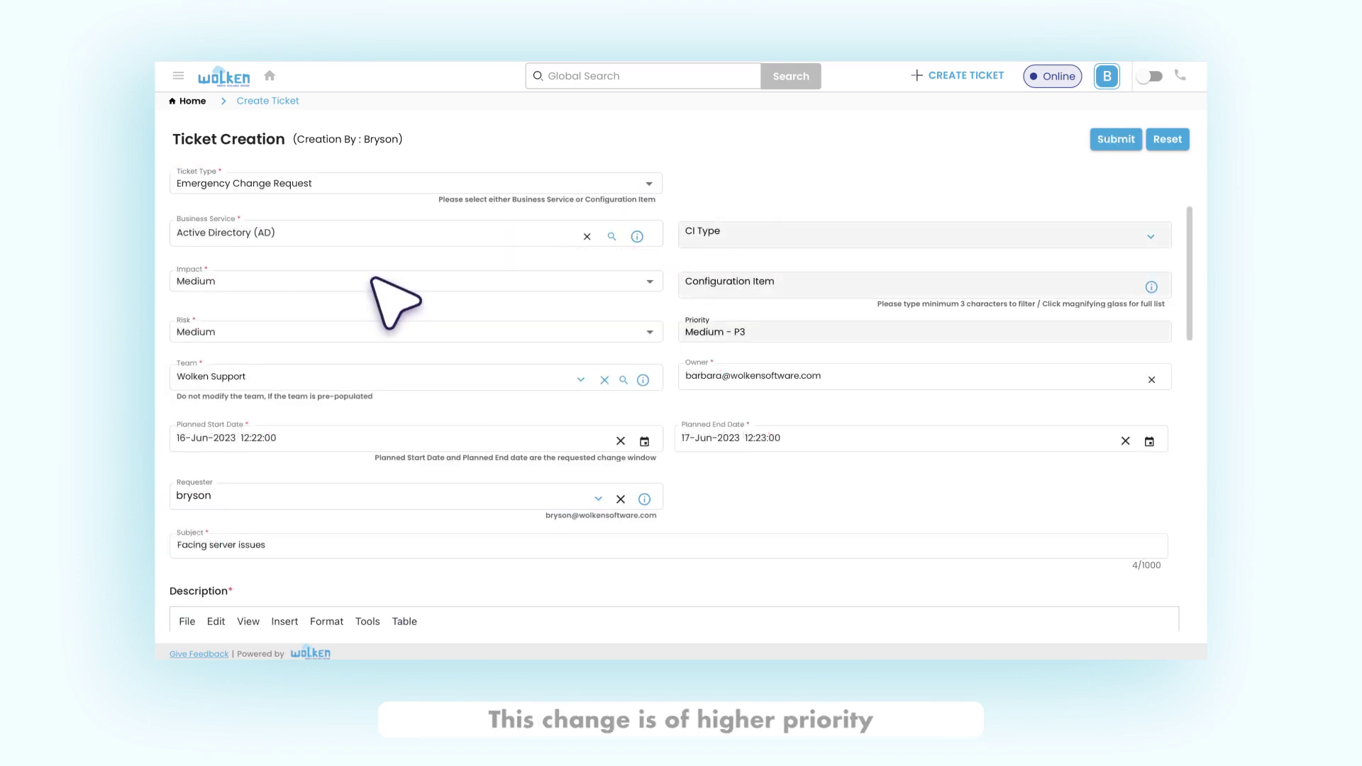
pyautogui.click(1113, 139)
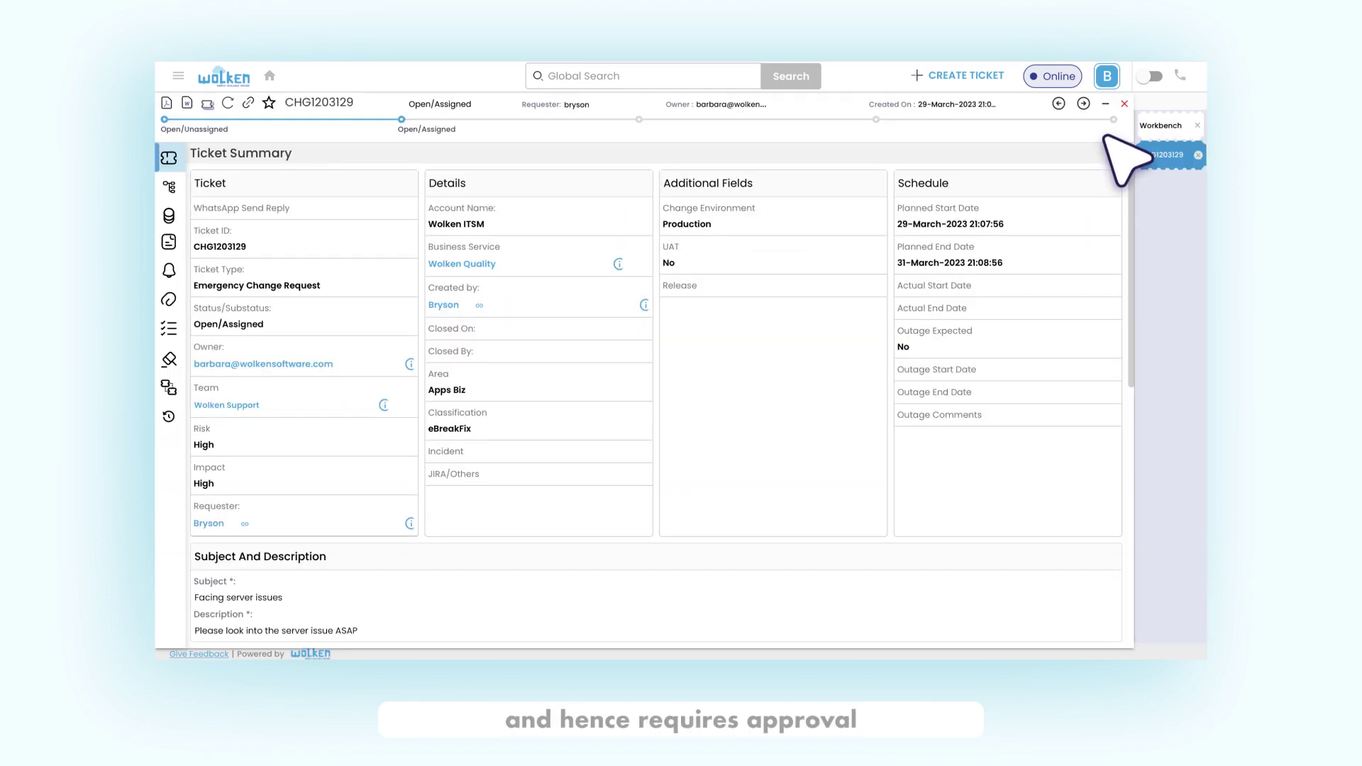
# Step: Review CHG1203129's workflow, expanding Assigned and the approved CAB Approvals under Authorize
pyautogui.click(169, 187)
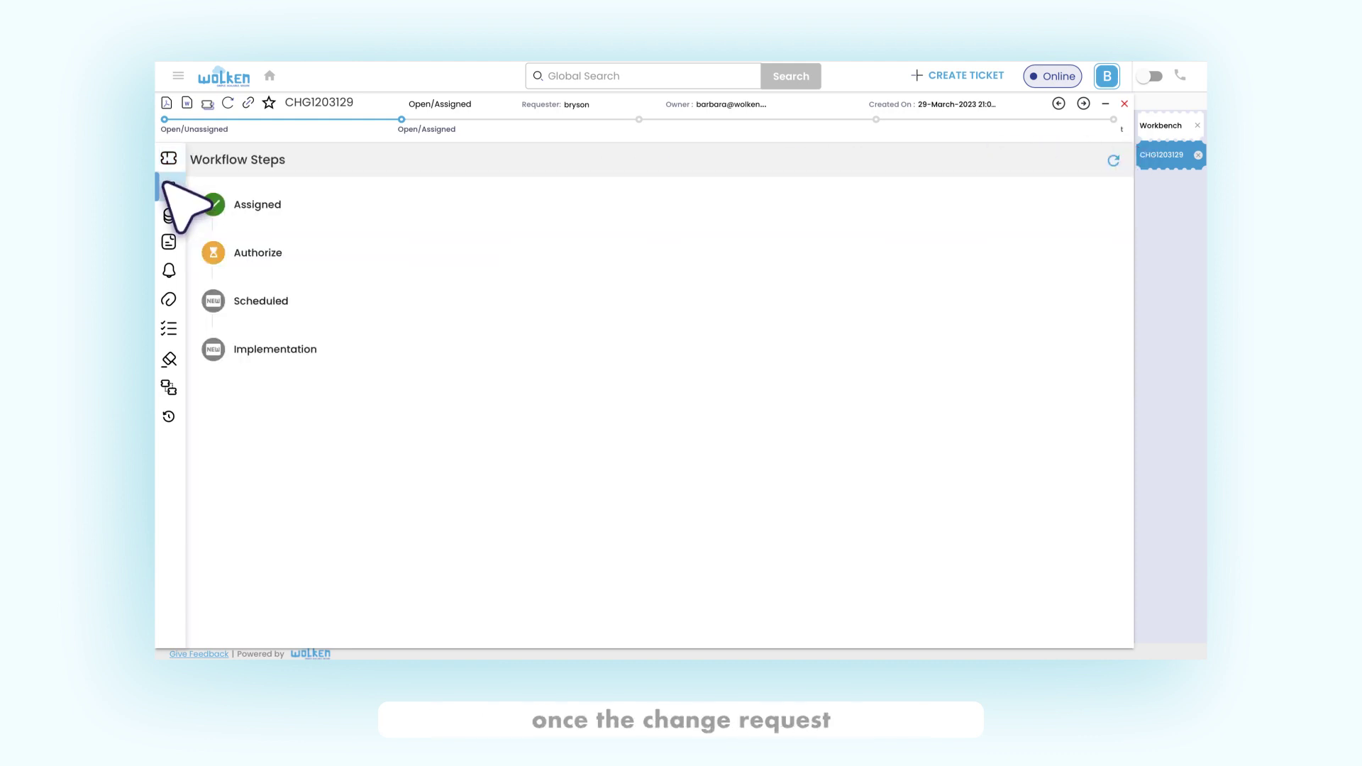
pyautogui.click(252, 201)
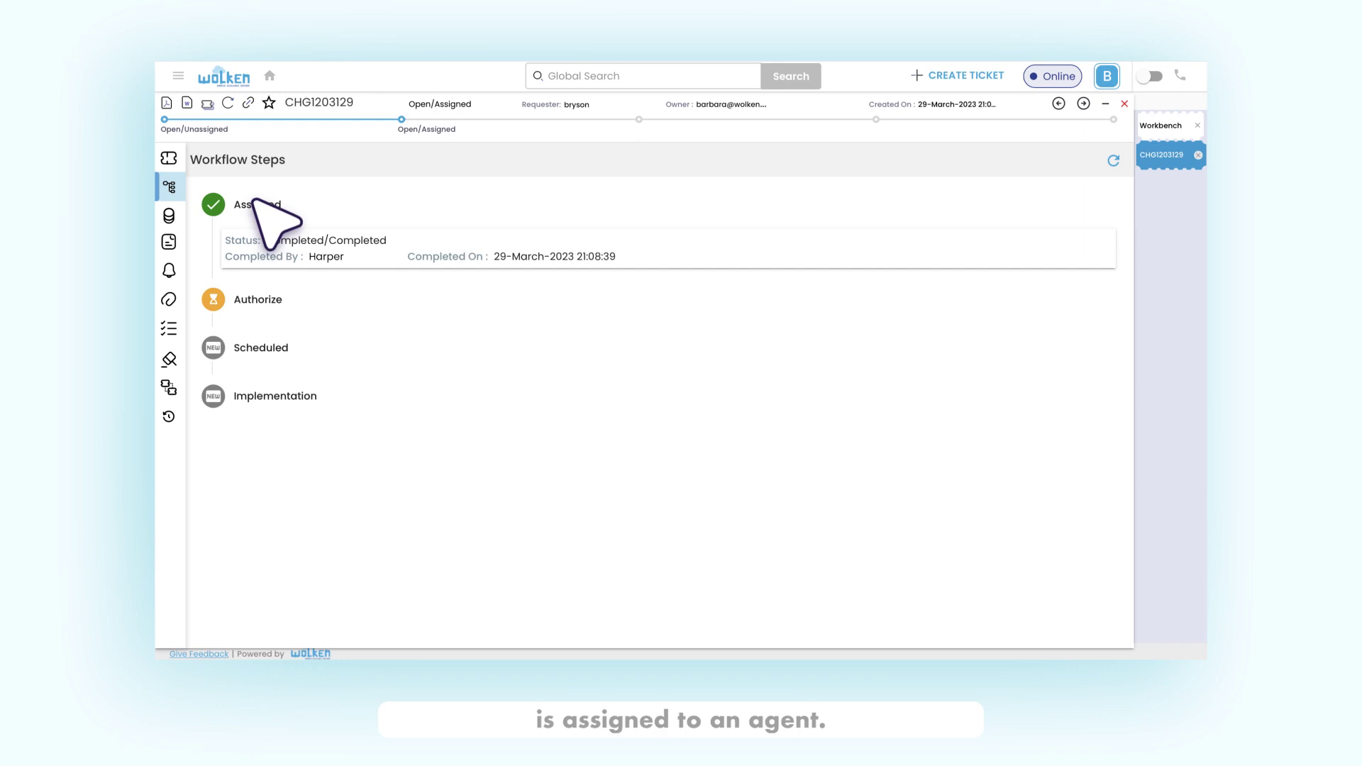
pyautogui.click(272, 298)
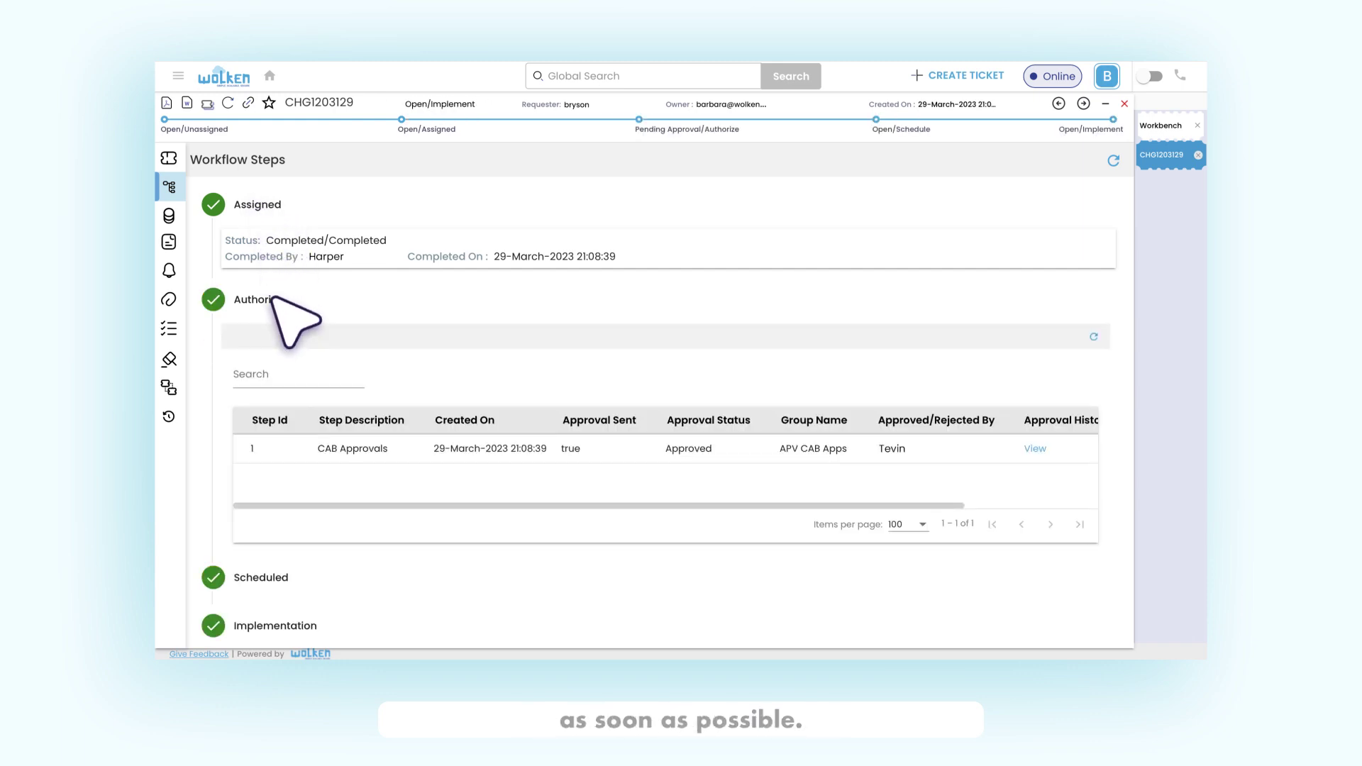
pyautogui.click(950, 75)
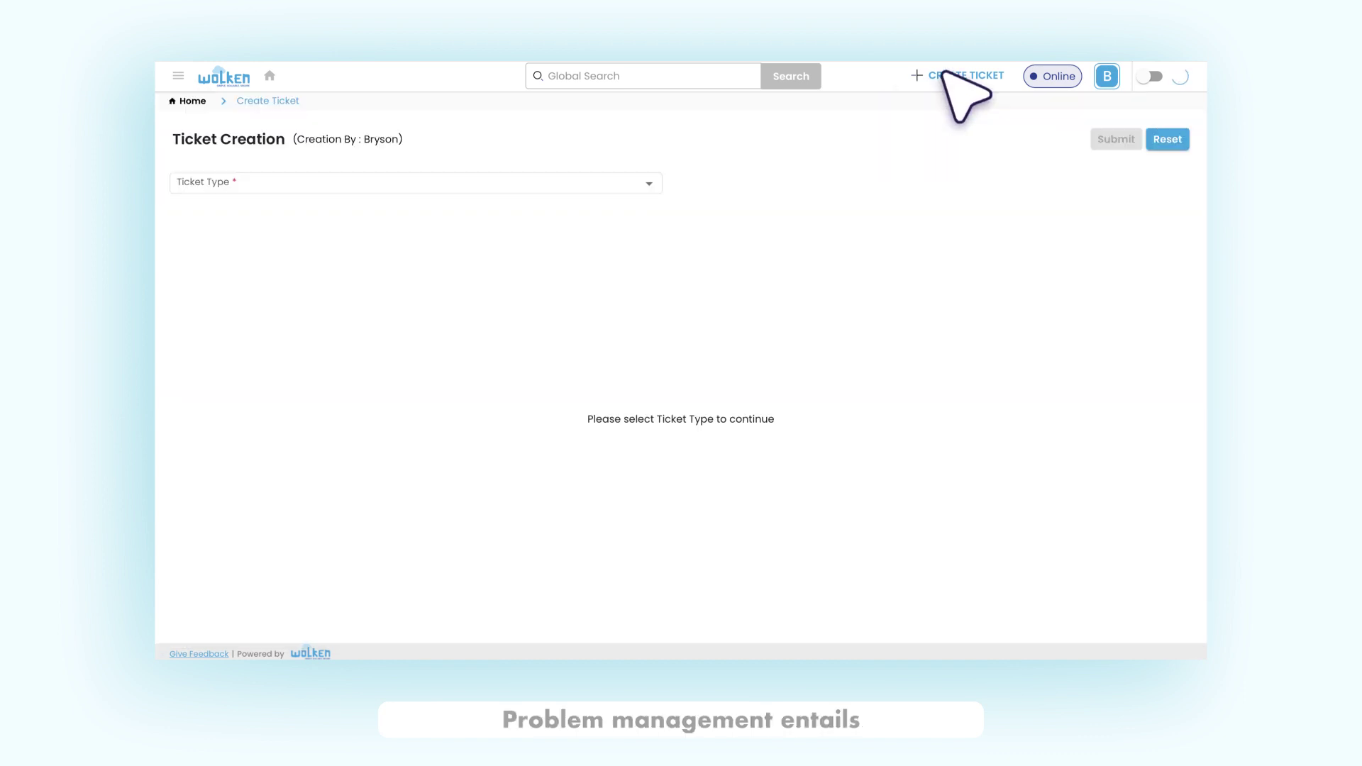
# Step: Submit a Problem ticket 'System malfunction' with High impact and Medium urgency
pyautogui.click(618, 181)
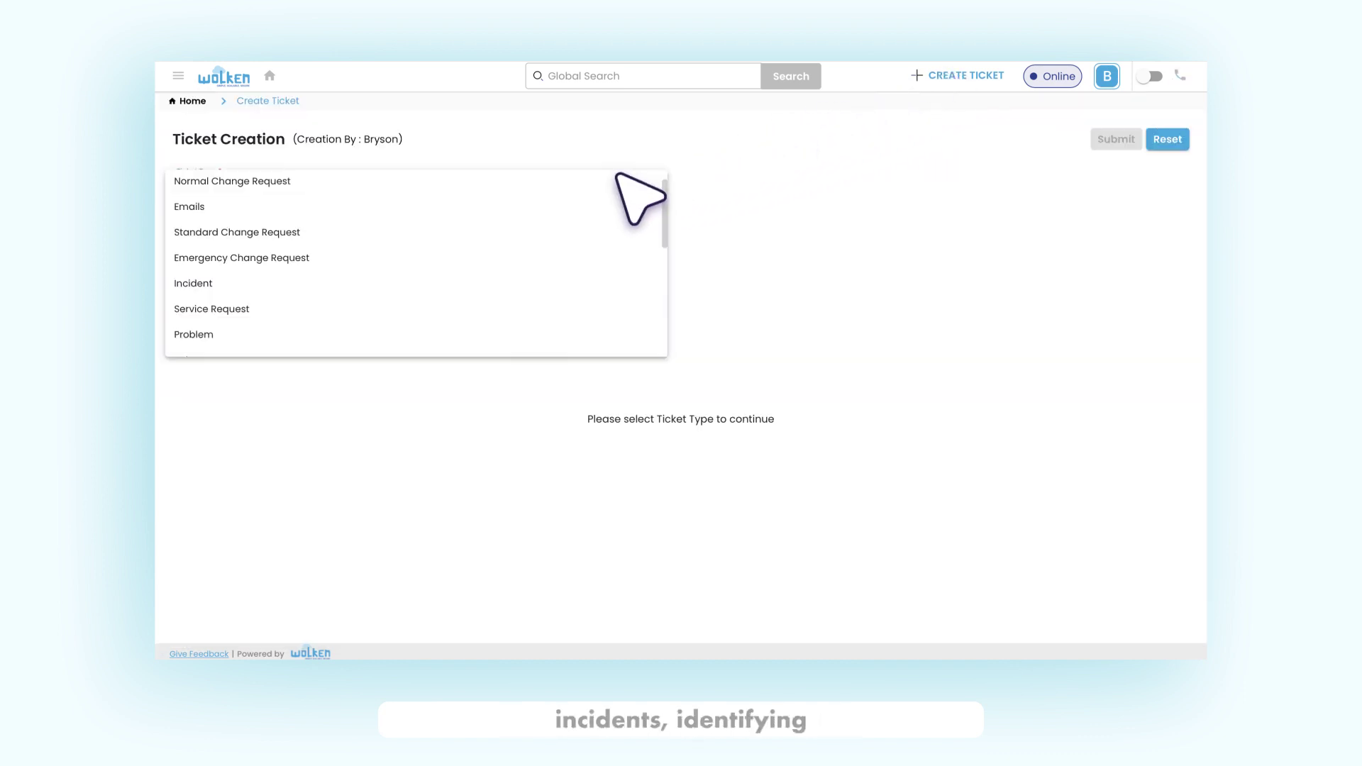
pyautogui.click(490, 333)
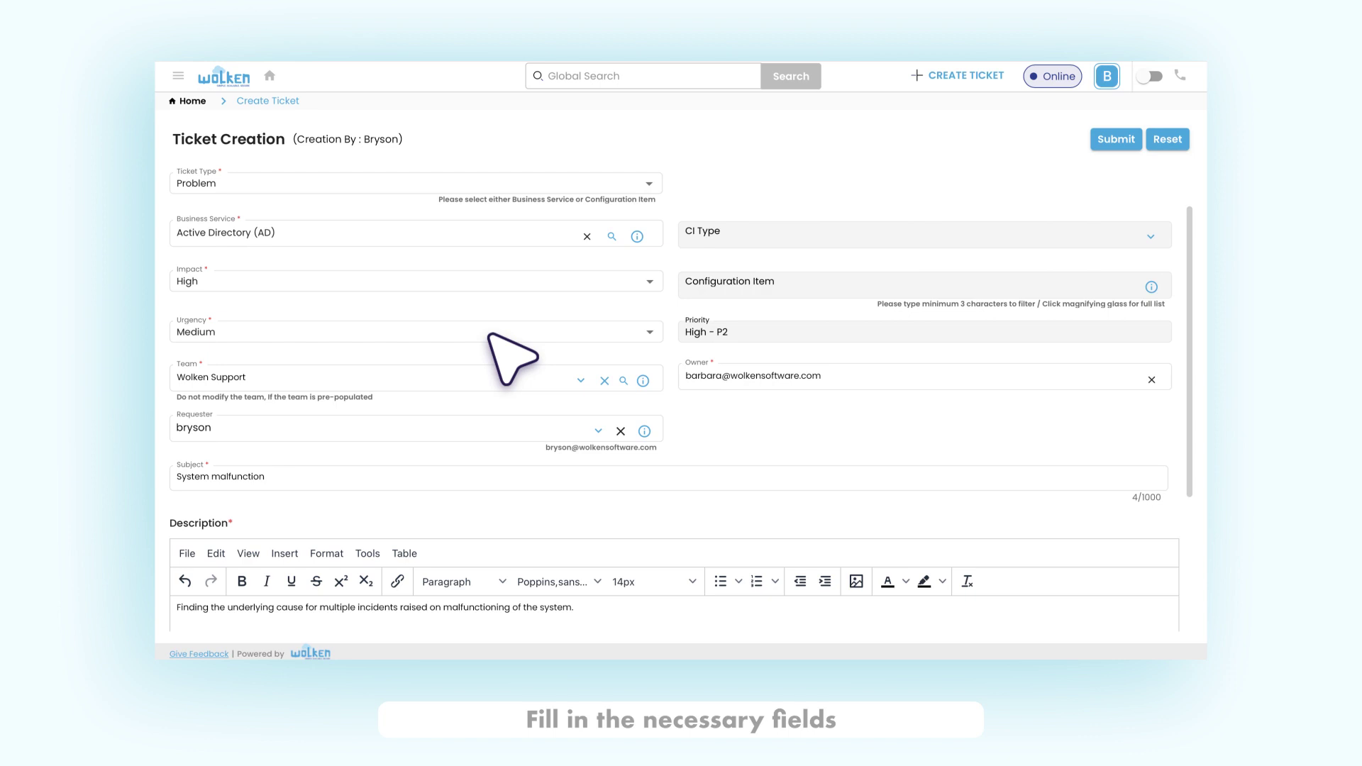
pyautogui.click(1113, 141)
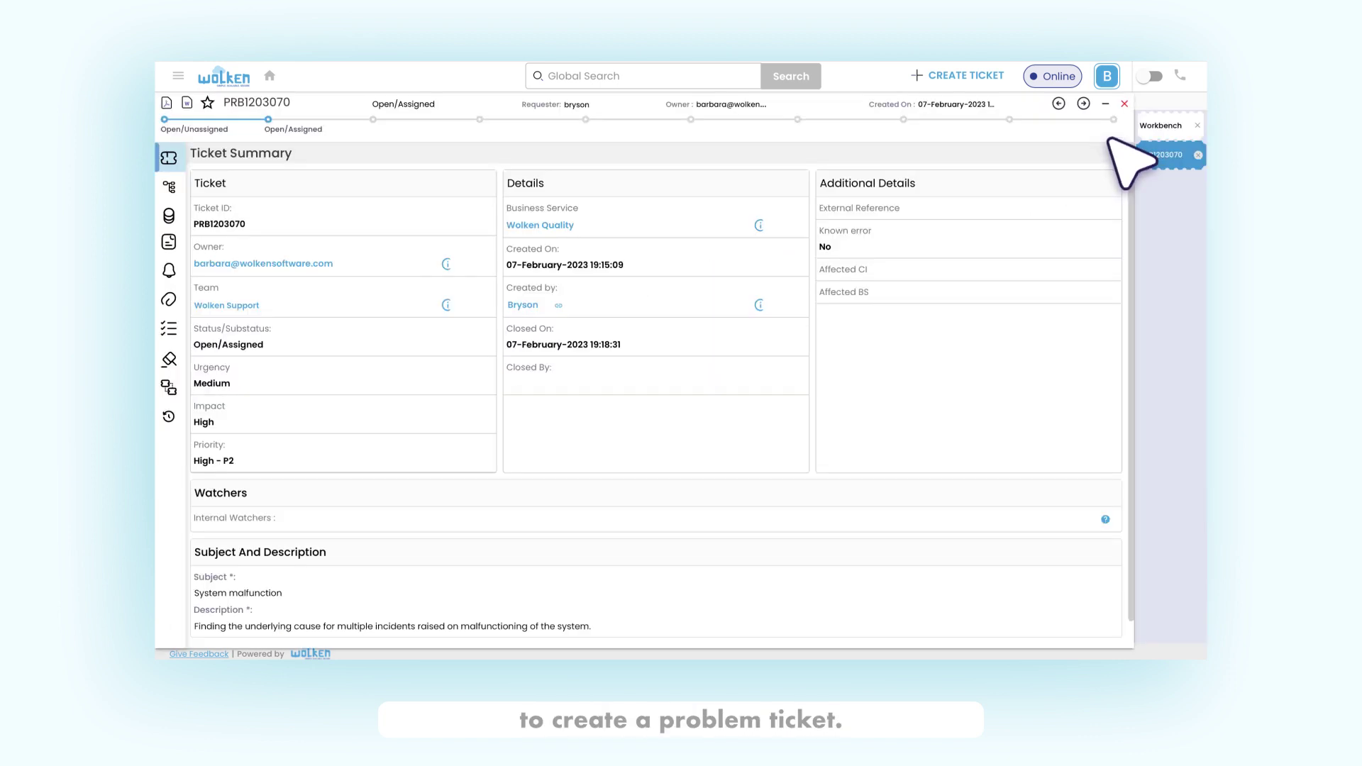
# Step: Review PRB1203070's workflow, expanding RCA Information and RCA Approval through Corrective Action Approval
pyautogui.click(169, 187)
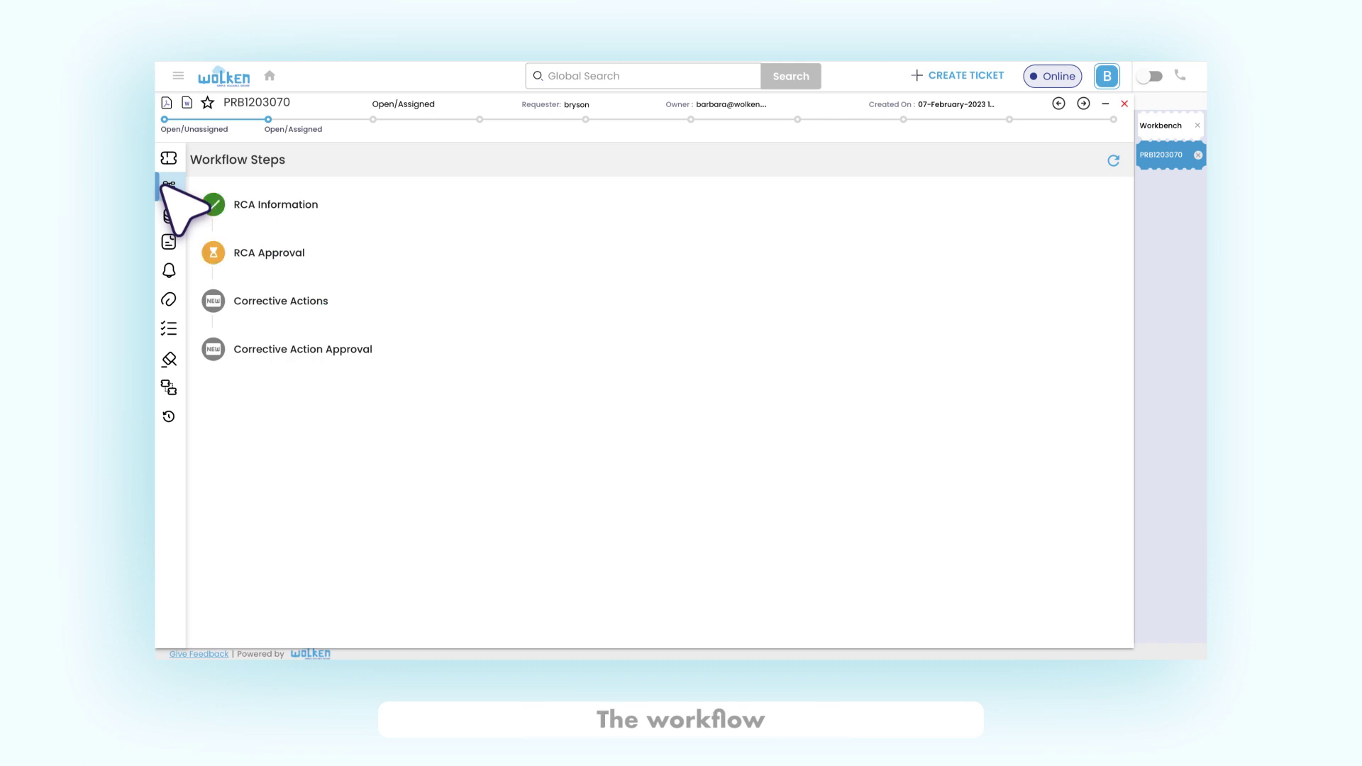
pyautogui.click(265, 205)
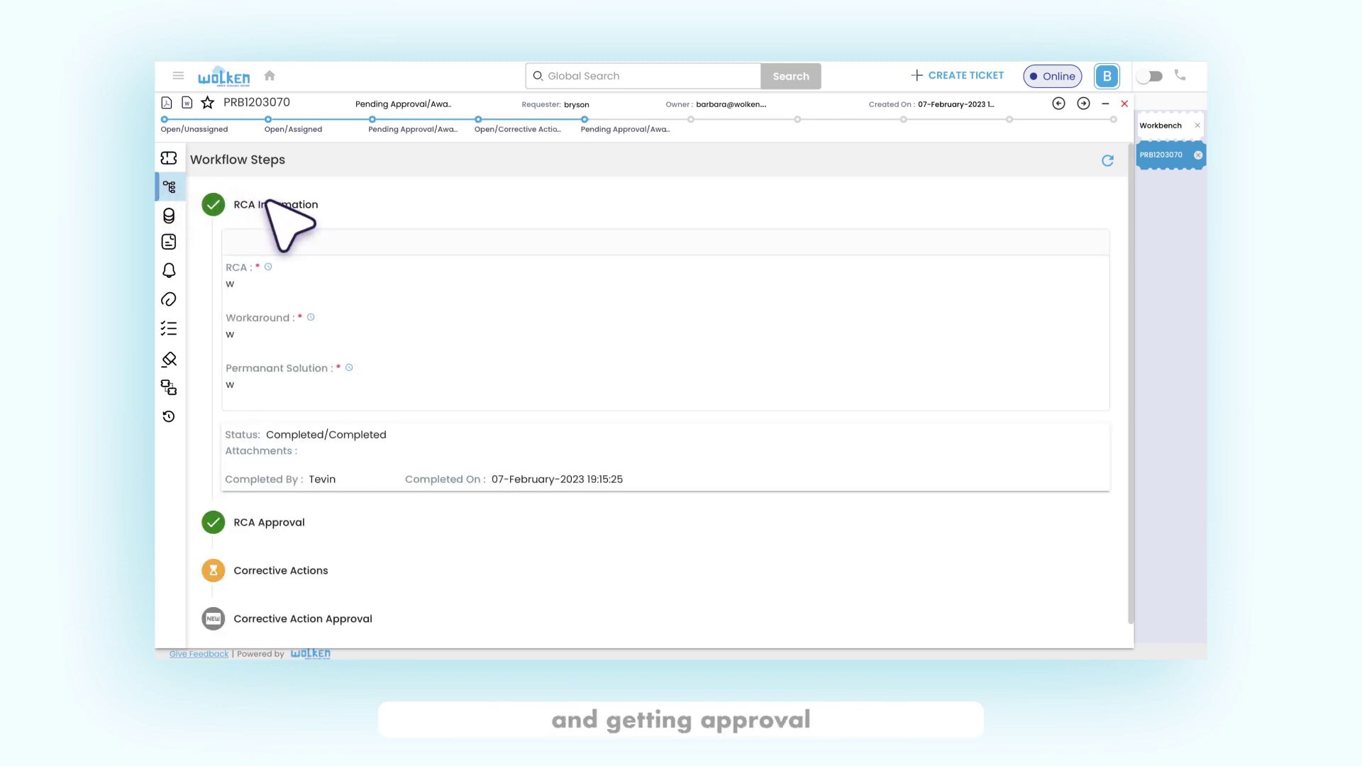
pyautogui.scroll(-4, 287, 226)
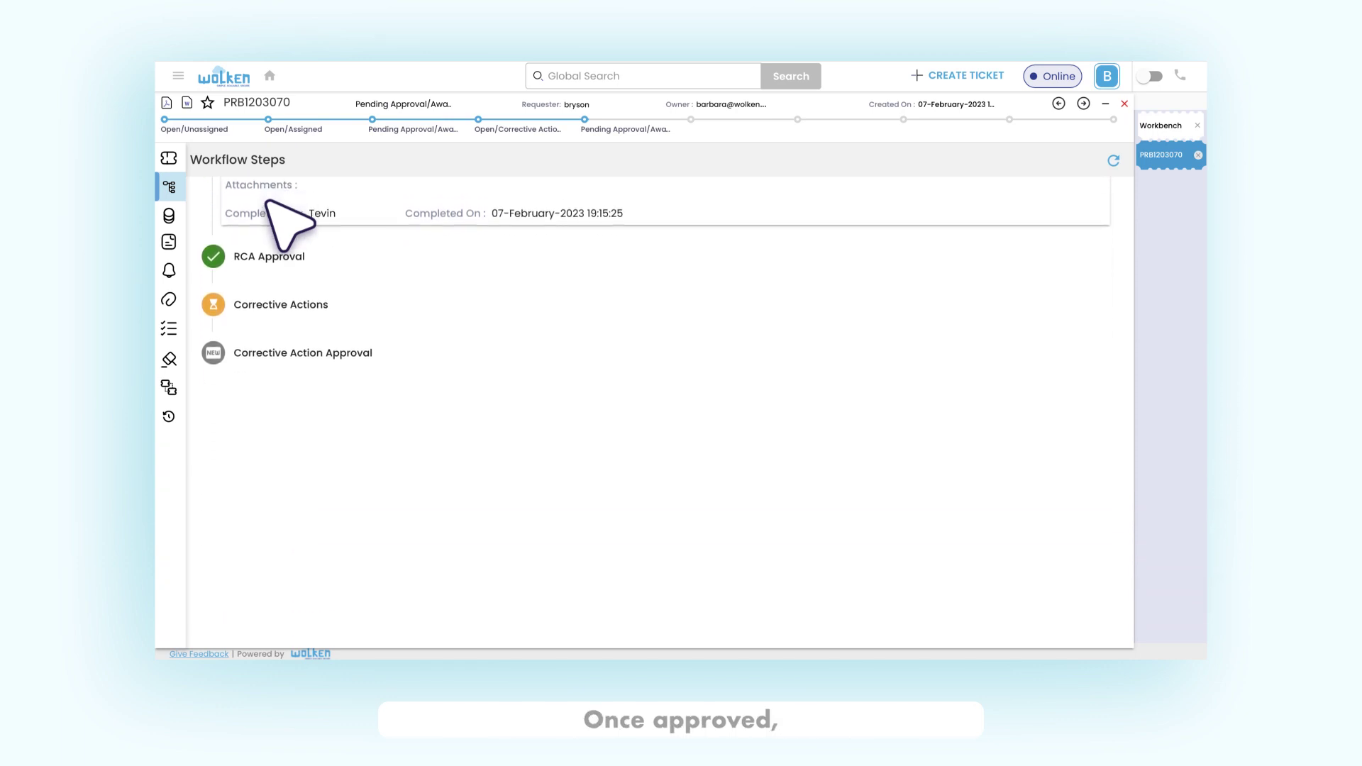
pyautogui.click(234, 257)
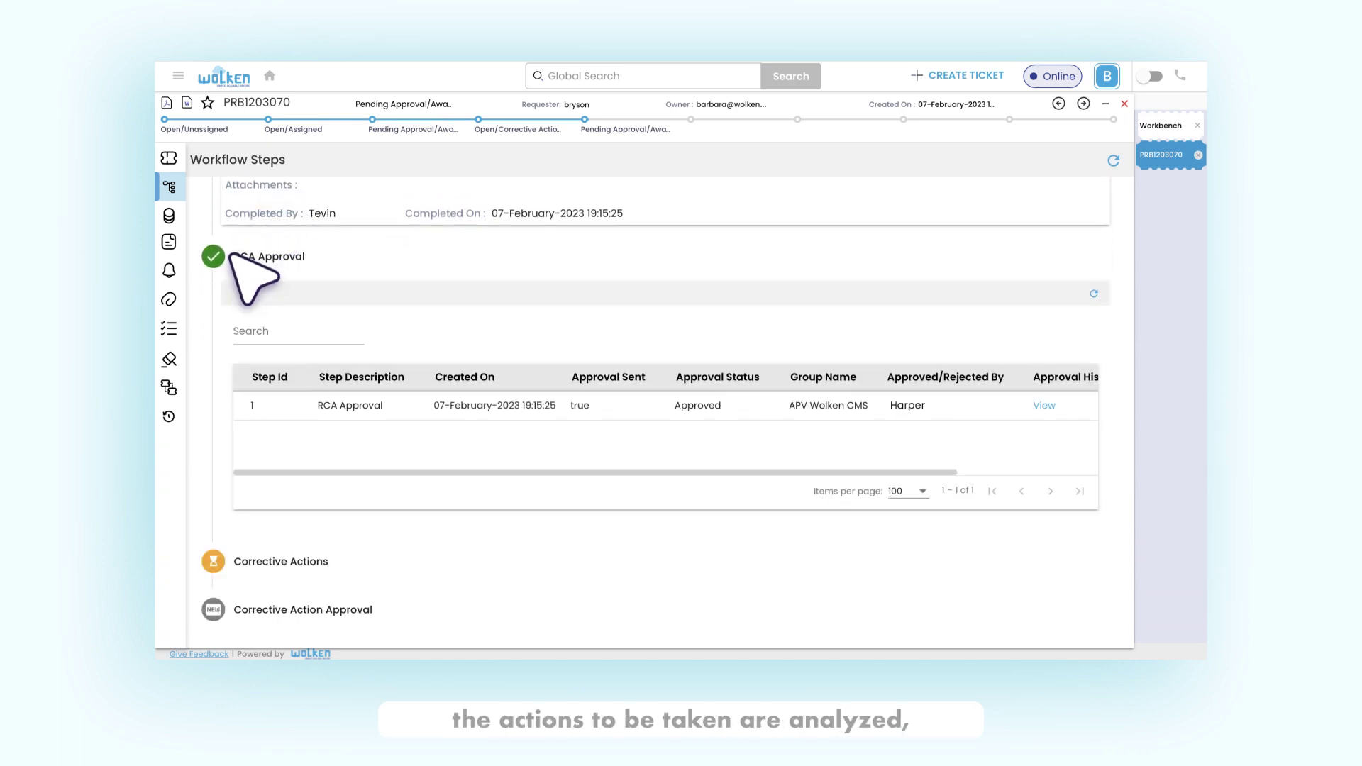
pyautogui.scroll(-5, 252, 278)
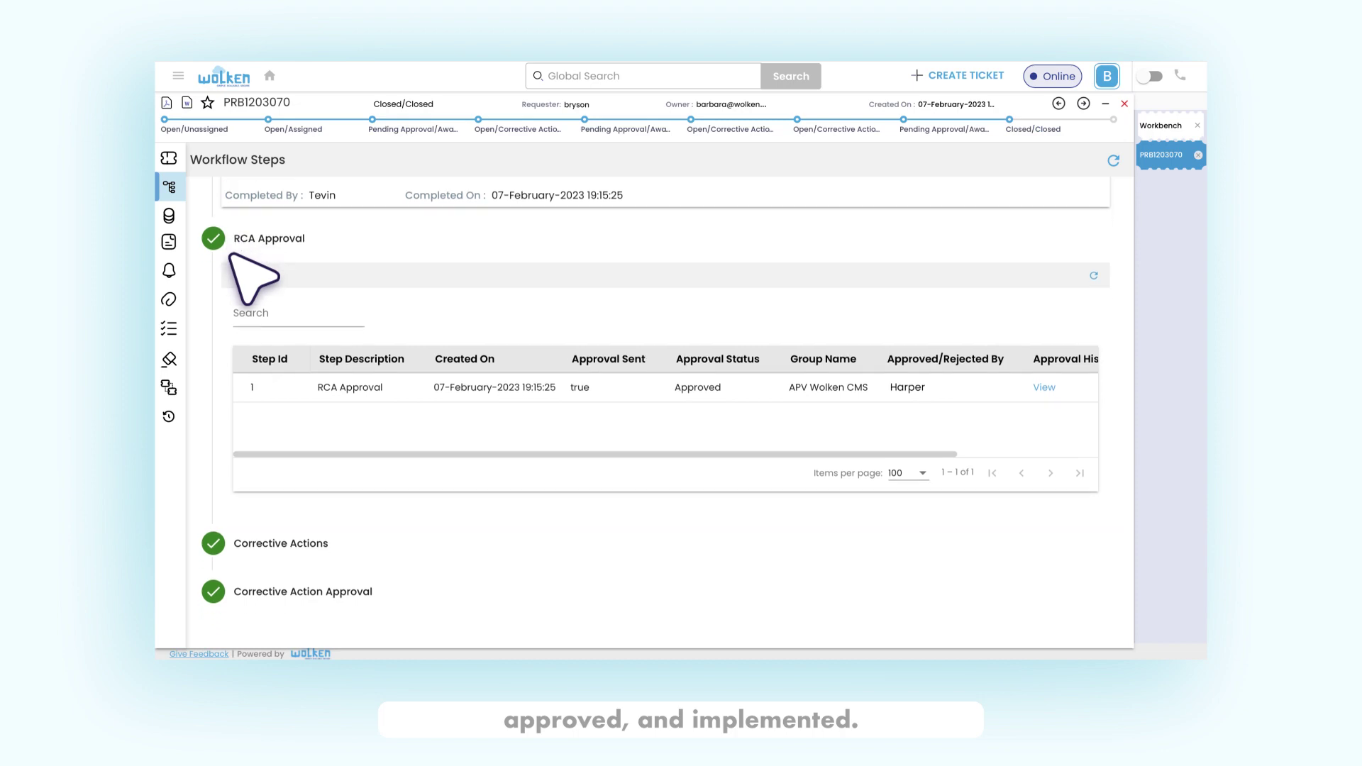